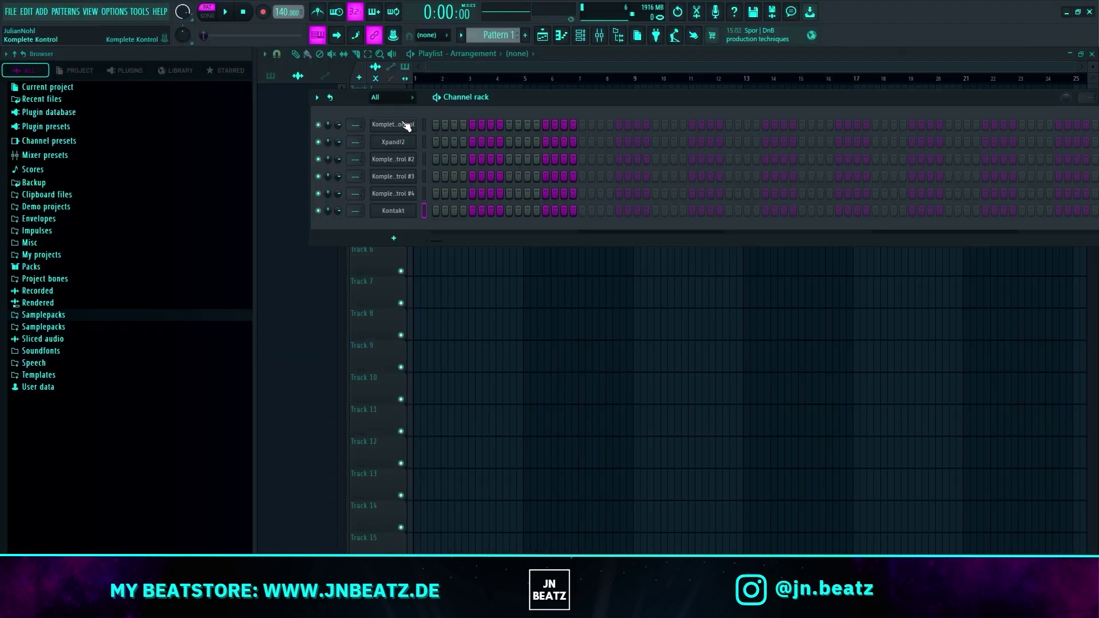
Audition the Tamboura sound in the first Komplete Kontrol channel and the Celeste sound in the Xpand!2 channel.
left_click(406, 124)
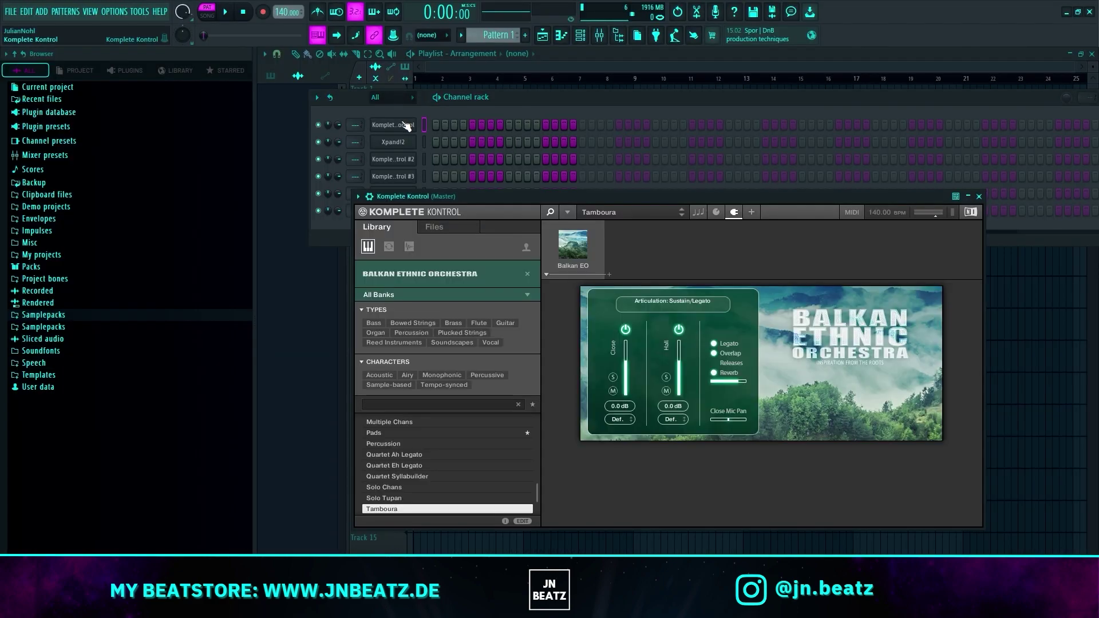
scroll(424, 480, "down", 2)
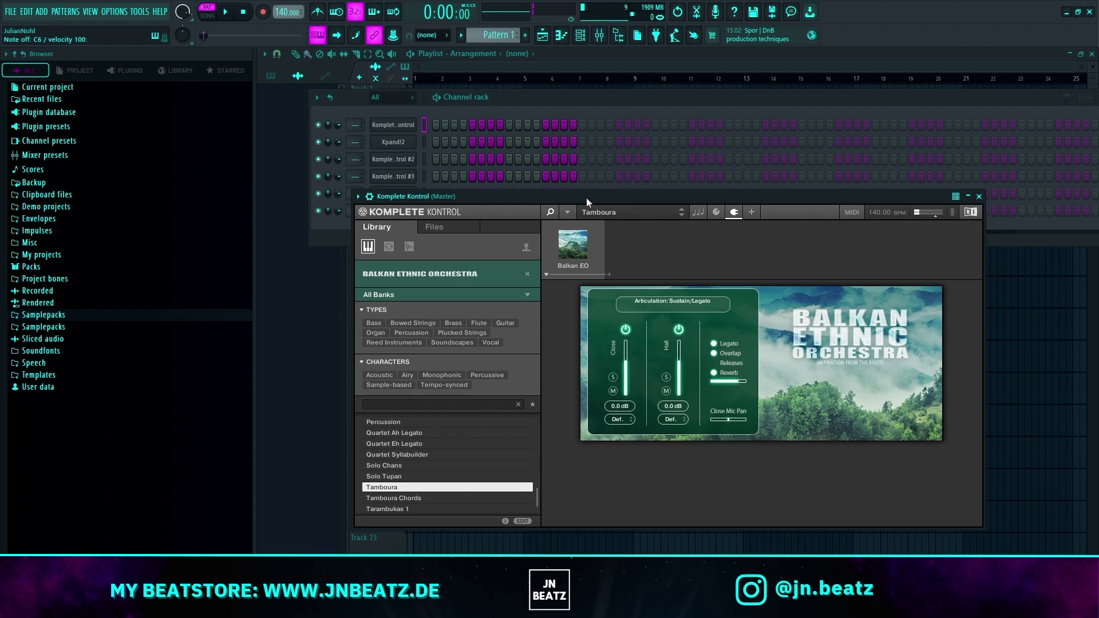
left_click(395, 141)
left_click(396, 143)
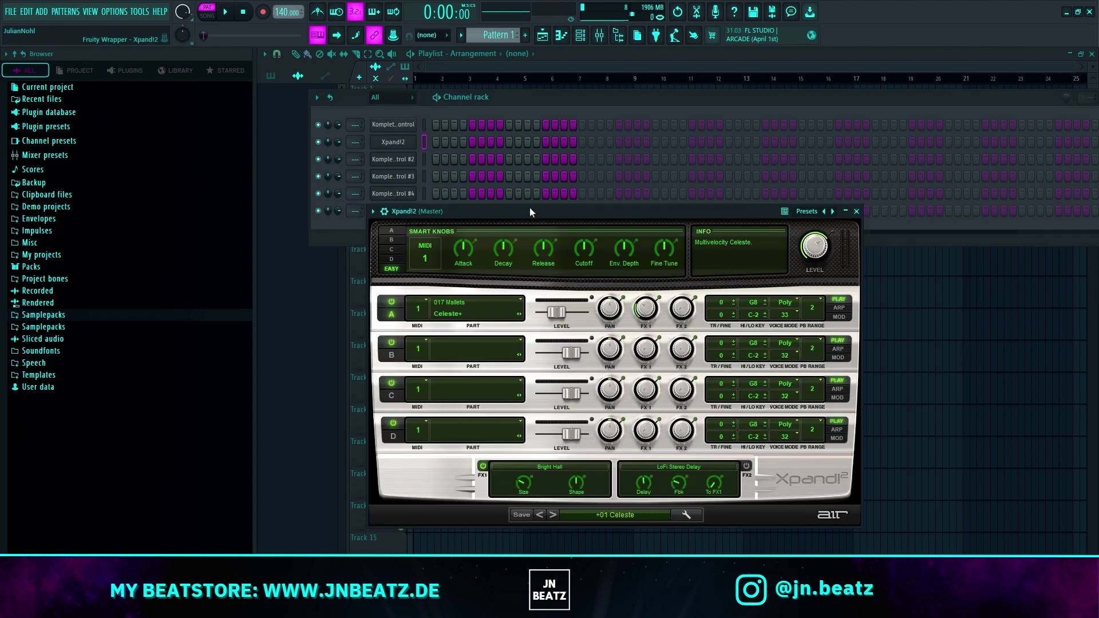
left_click_drag(534, 208, 536, 197)
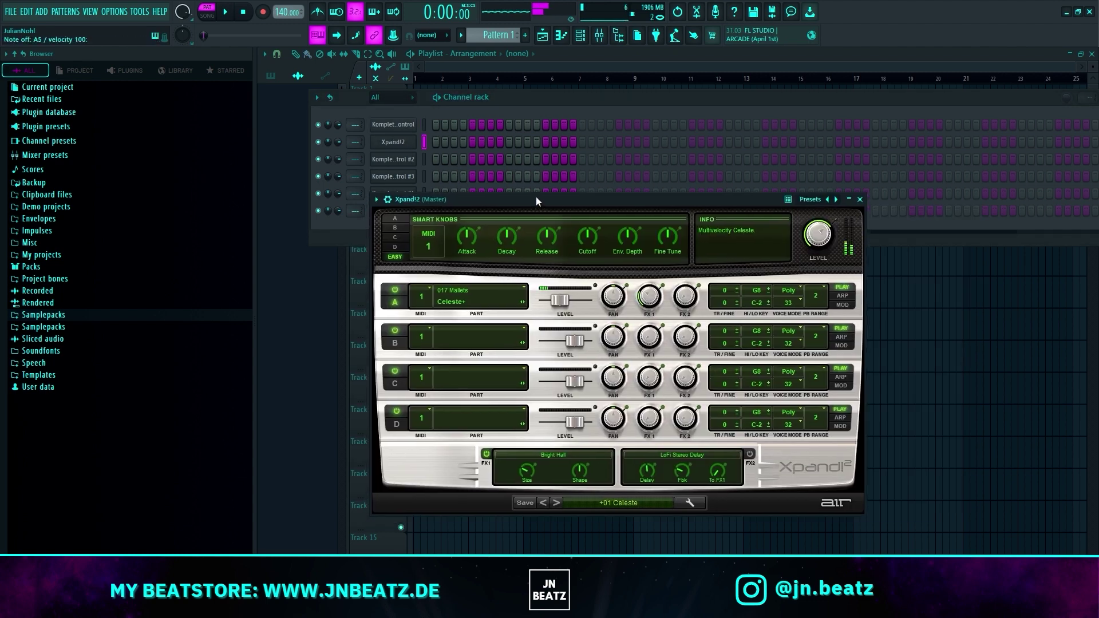
Check the Vintage Organs Cissy preset in Komplete Kontrol #2 and the Balkan Ethnic Orchestra Pads preset in Komplete Kontrol #3.
left_click(393, 160)
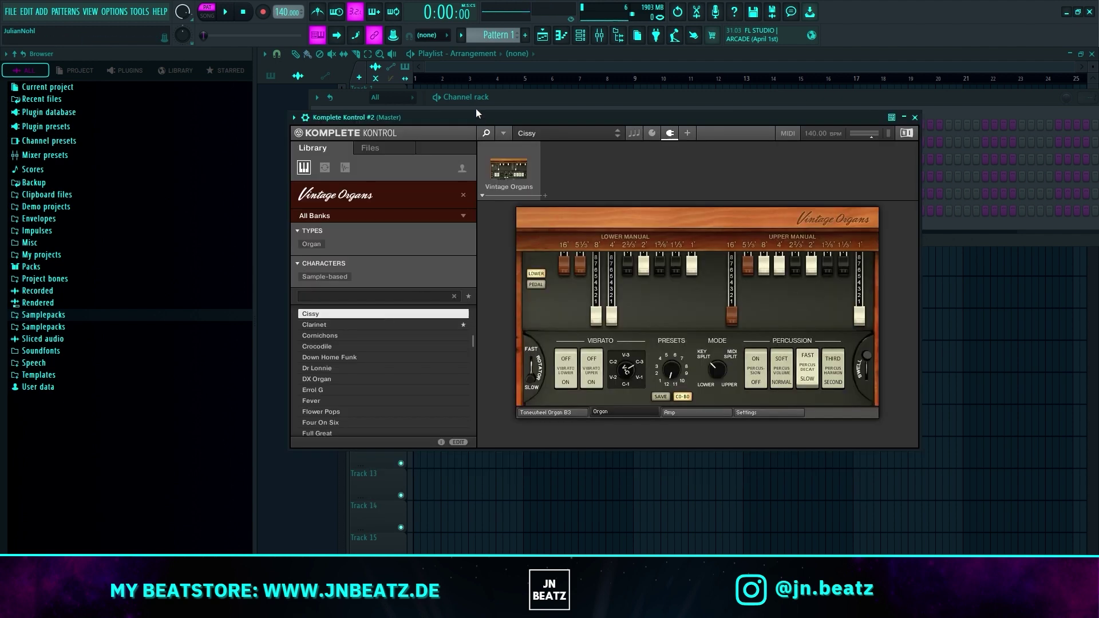
left_click_drag(475, 114, 475, 119)
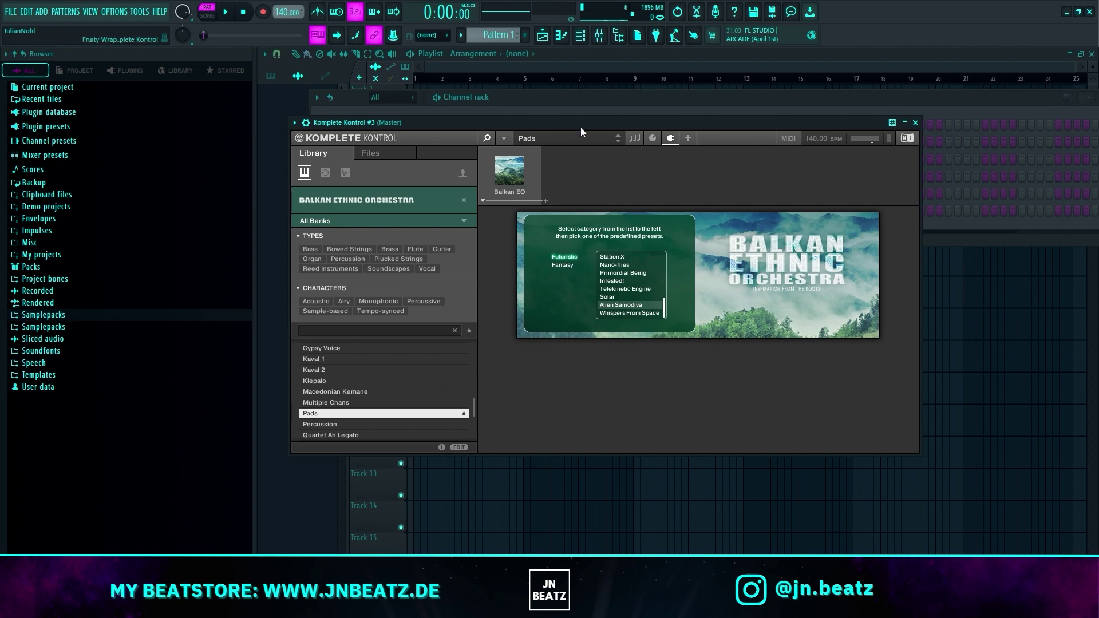
left_click_drag(580, 126, 582, 128)
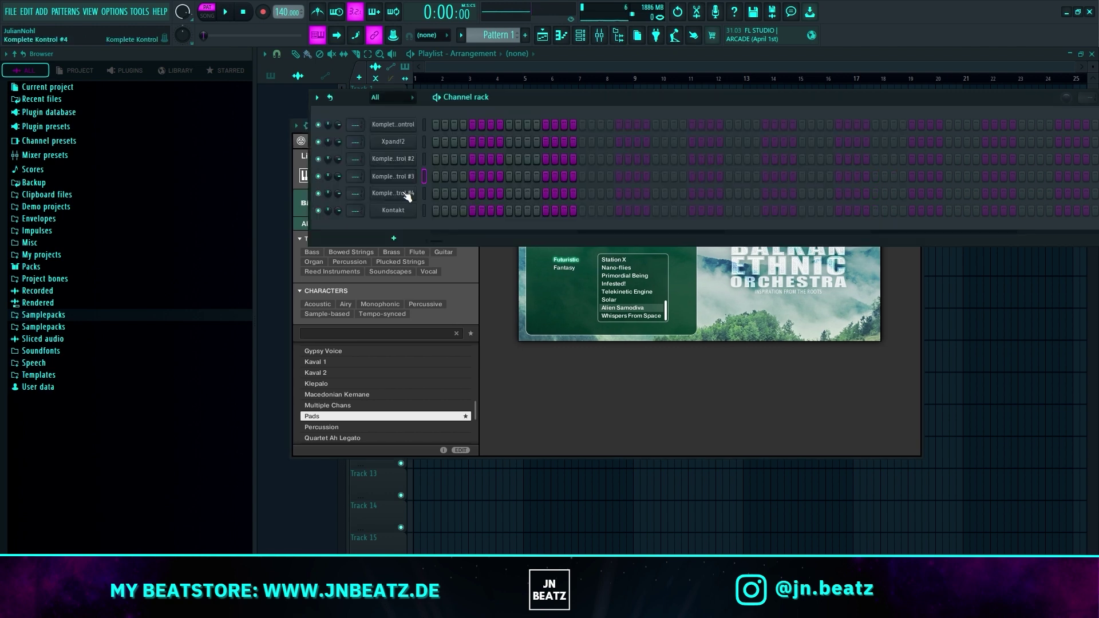
Open Komplete Kontrol #4 and play a few test notes on the Scarbee Rickenbacker Bass.
left_click(405, 194)
left_click_drag(563, 135, 565, 137)
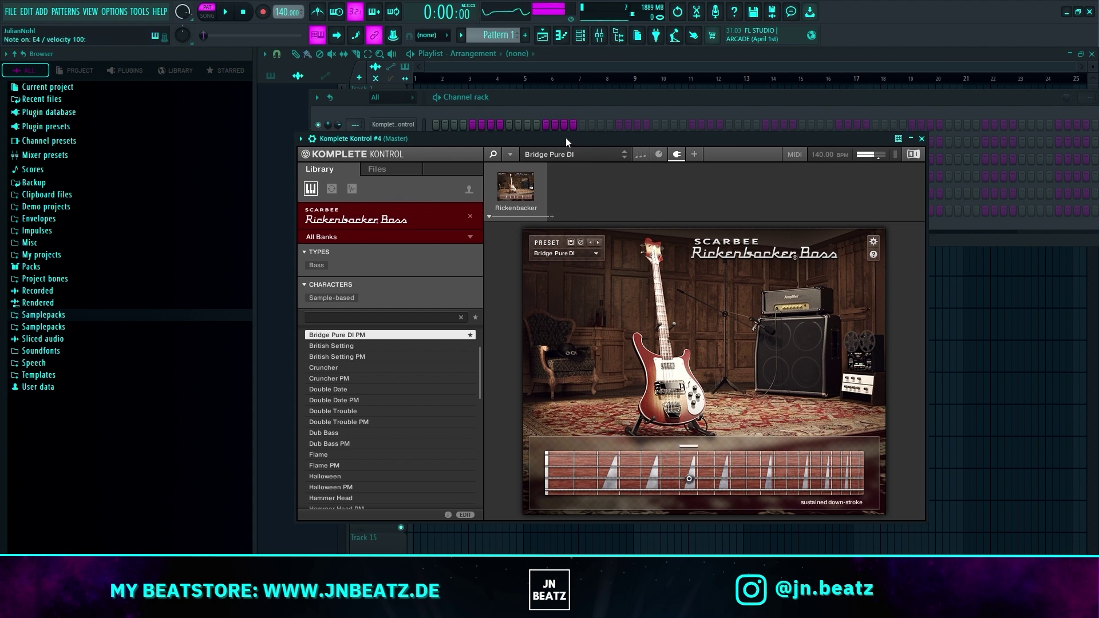
key("z")
key("x")
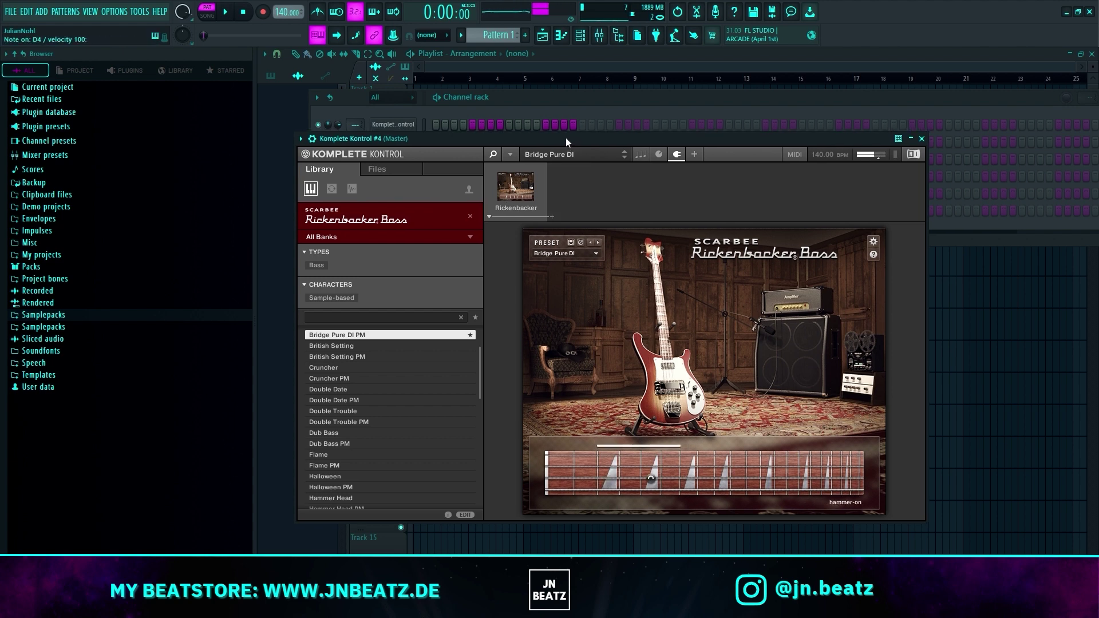
left_click_drag(565, 138, 601, 198)
left_click(582, 101)
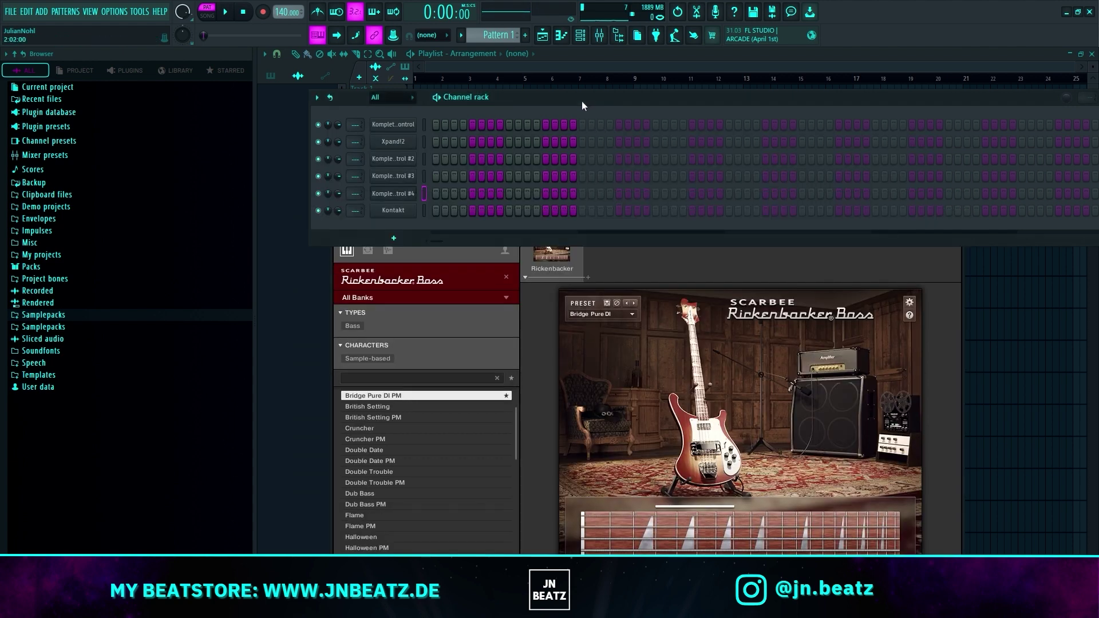
Open the Kontakt channel and play a few test notes on the Jubal Flute.
left_click(397, 213)
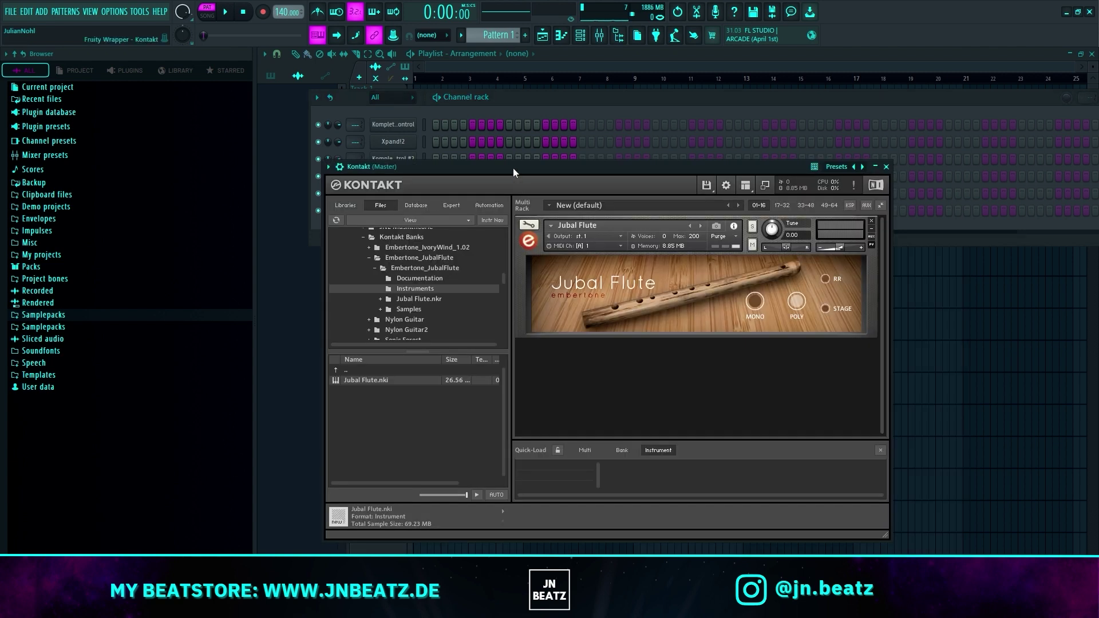
key("r")
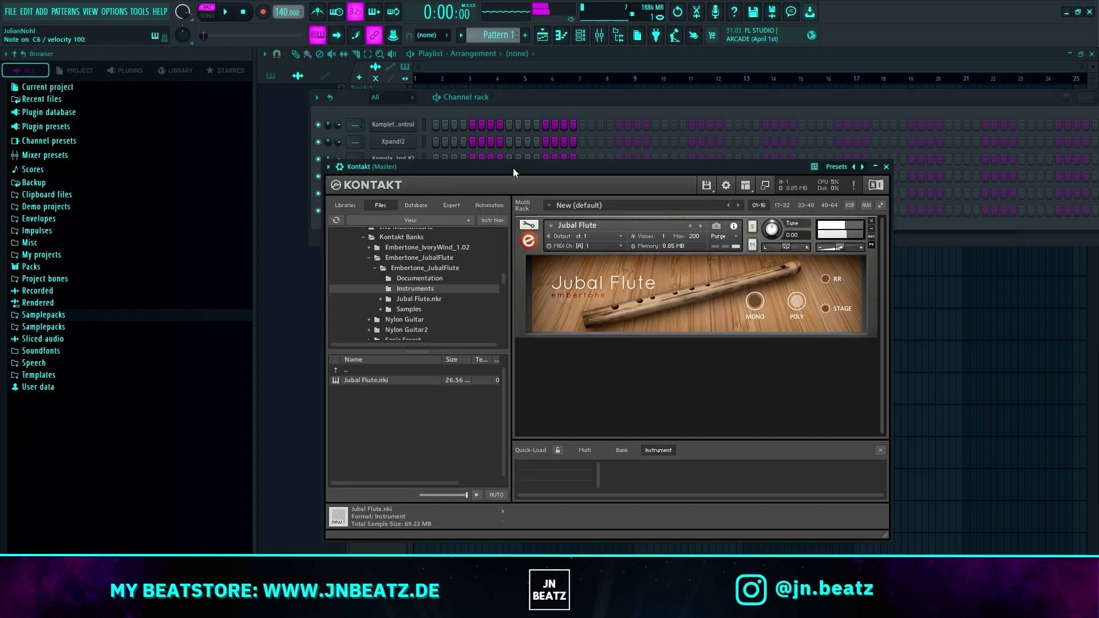
key("e")
key("q")
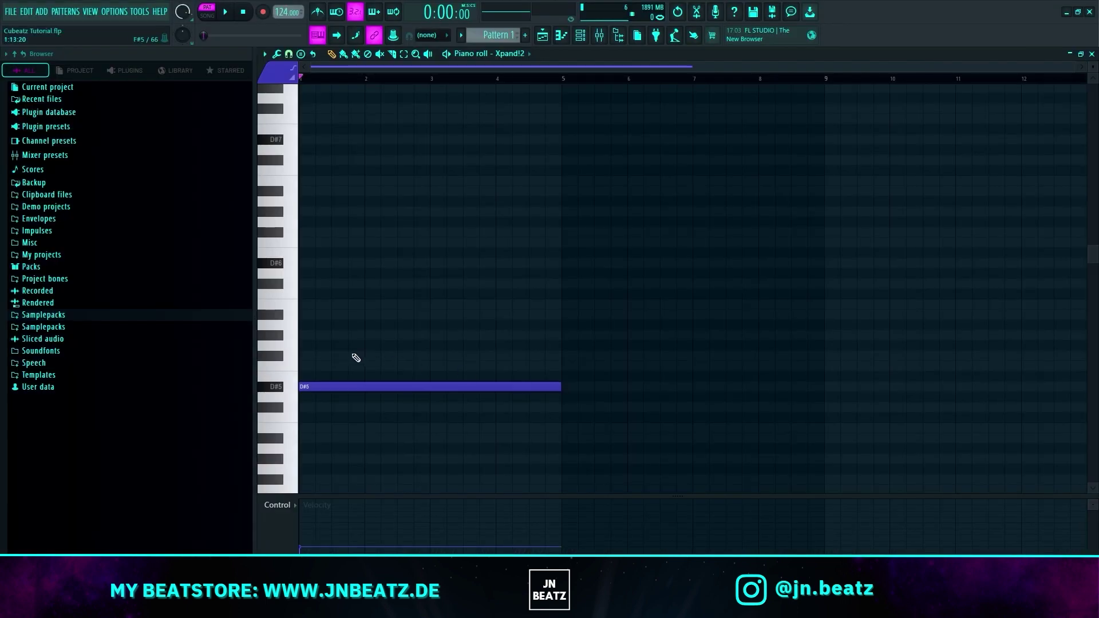
Add four-bar F#5 and A#5 notes above the D#5 note in the Xpand!2 piano roll and play the chord.
left_click(352, 356)
left_click(314, 316)
key("space")
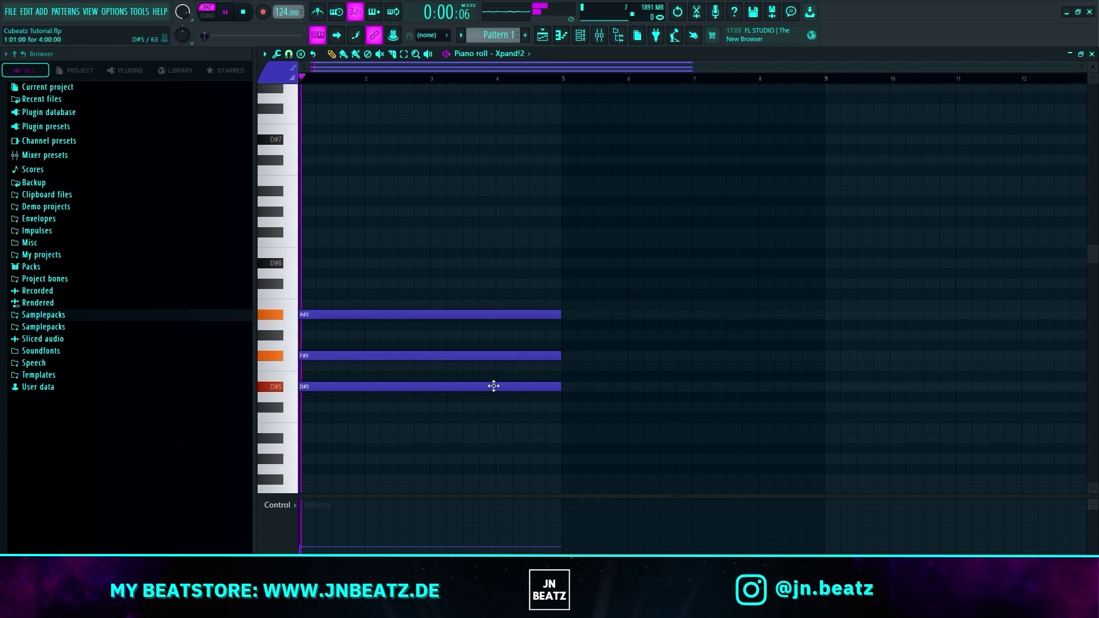
Raise the chord's F#5 note by one octave to F#6.
left_click(414, 355)
key("ctrl+Up")
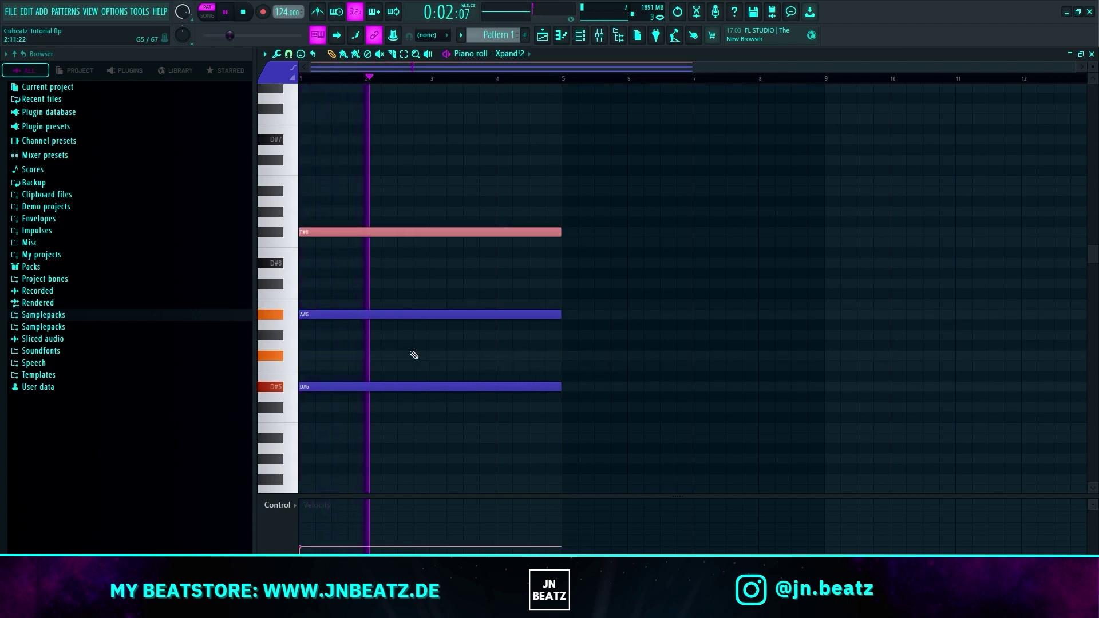
scroll(341, 287, "up", 3)
key("space")
left_click_drag(362, 76, 161, 83)
scroll(307, 147, "up", 2)
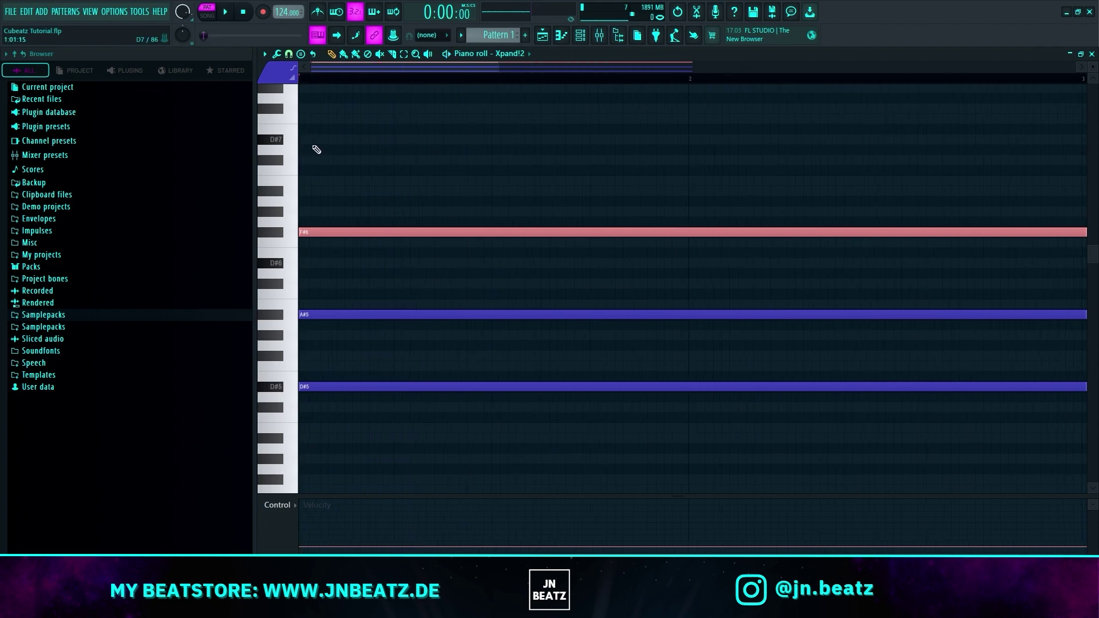
Shift the starts of the A#5 and F#6 notes slightly late to strum the chord, and play it back.
left_click(317, 315)
left_click_drag(345, 232, 370, 233)
key("space")
key("space")
scroll(373, 275, "down", 4)
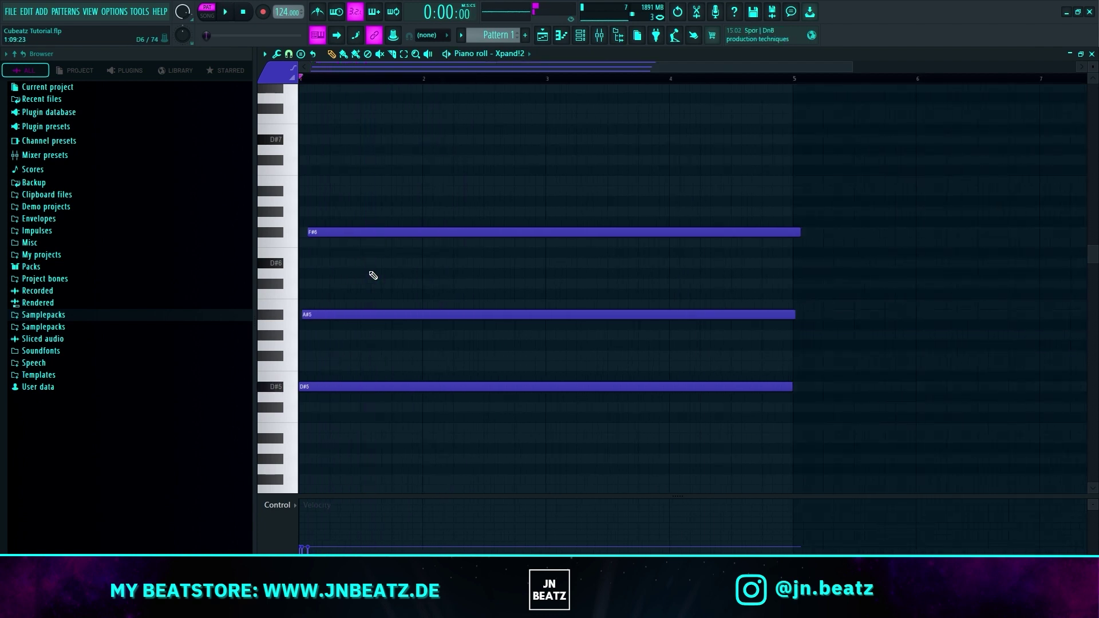
key("space")
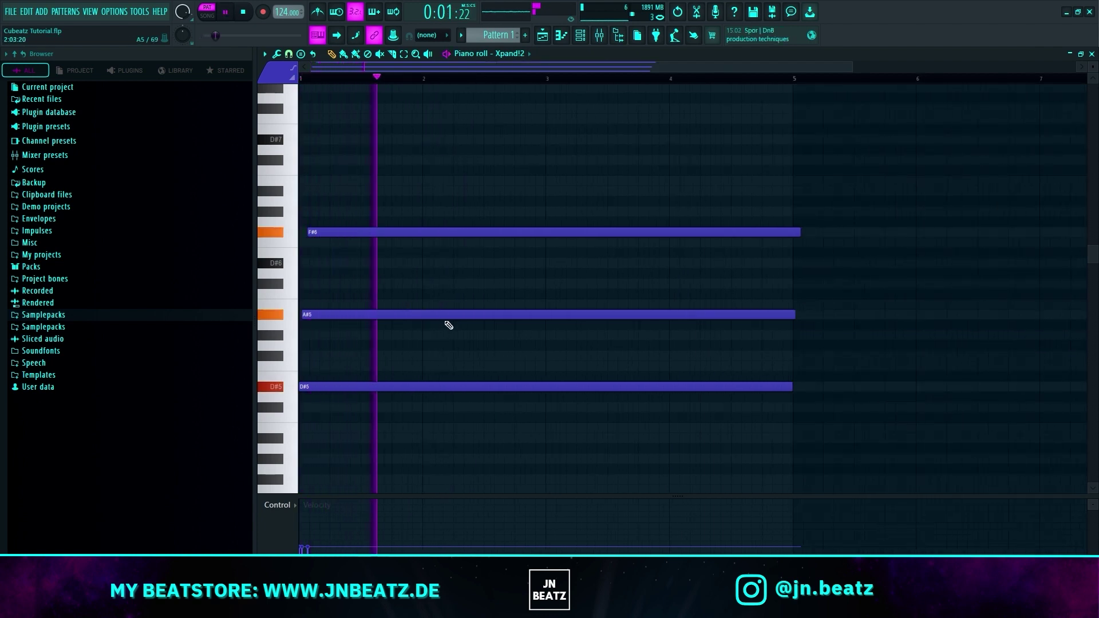
key("space")
Add a G#5 note filling bar 2 and shorten the A#5 note so it ends with bar 1.
left_click(424, 336)
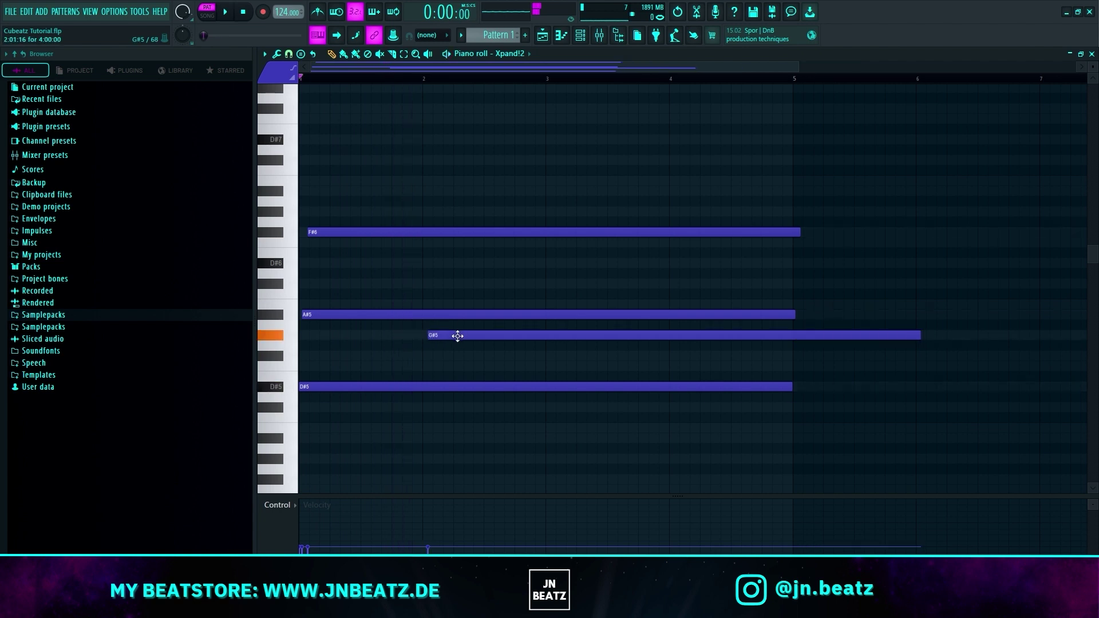
key("space")
key("space")
left_click_drag(914, 335, 545, 335)
left_click_drag(794, 314, 419, 314)
key("space")
key("space")
Add D#6 notes in the second half of bar 1 and across bar 2, and shorten F#6 to end with bar 1.
left_click(372, 263)
key("space")
left_click(431, 262)
left_click_drag(477, 263, 545, 263)
left_click_drag(776, 230, 422, 231)
Add a slightly delayed B5 note in bar 2 and raise it by one octave to B6.
left_click(432, 304)
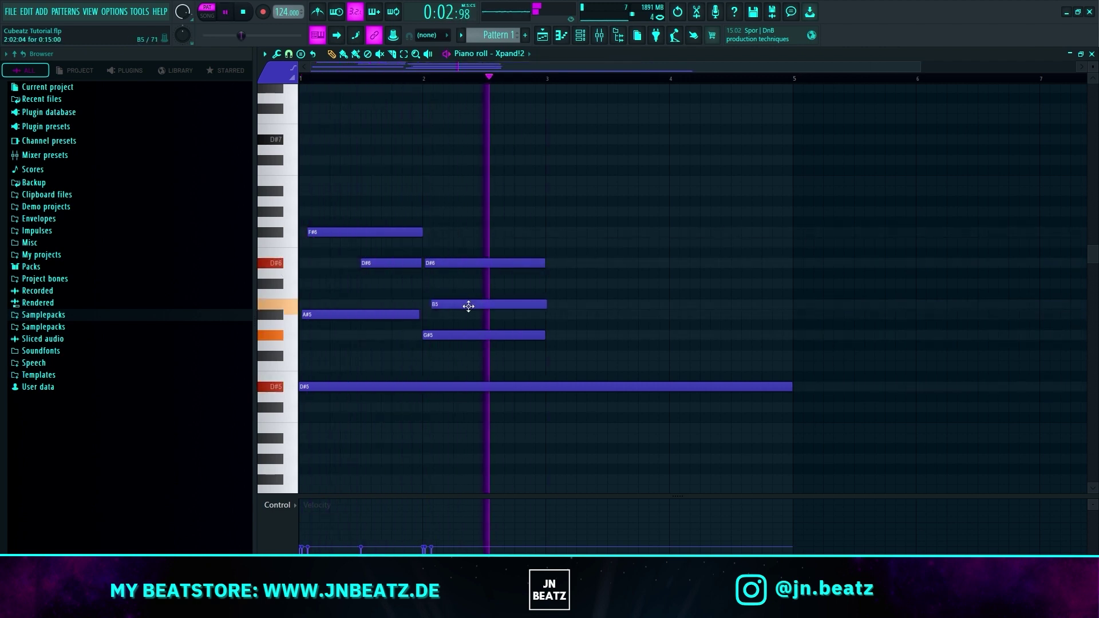
key("ctrl+Up")
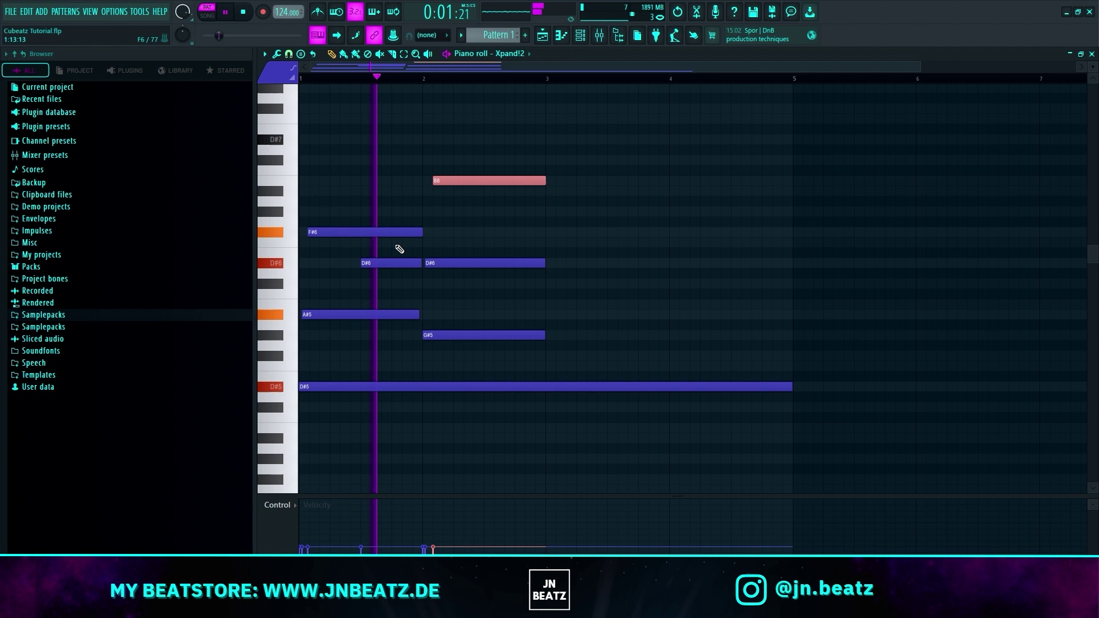
key("space")
Add a short F6 note in the last quarter of bar 1, ending at the start of bar 2.
left_click(396, 242)
key("space")
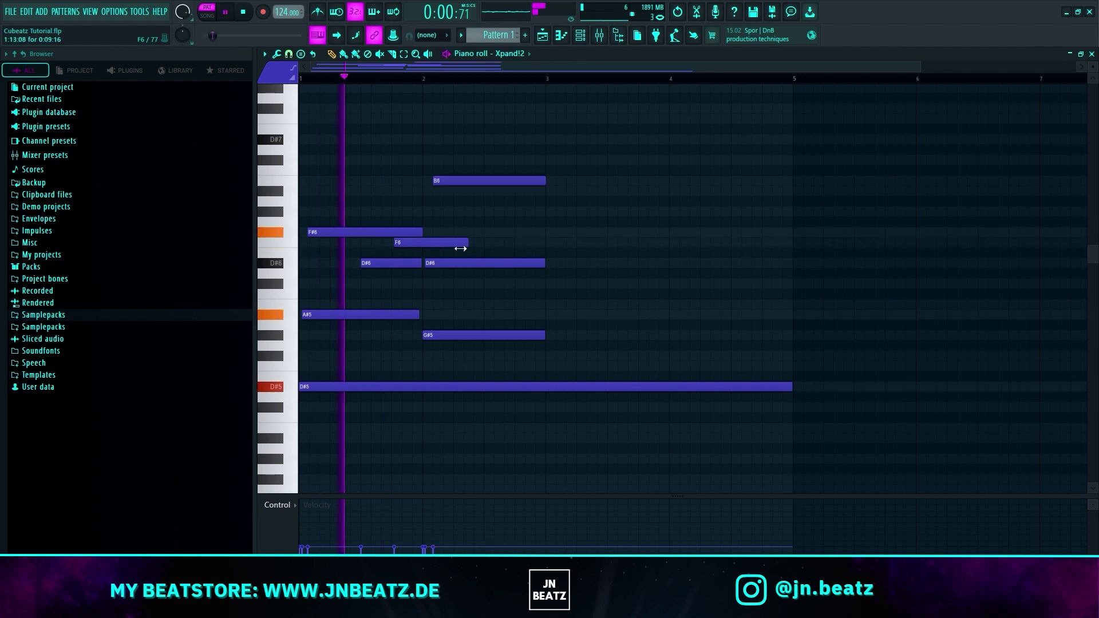
left_click_drag(506, 243, 422, 243)
scroll(400, 243, "up", 3)
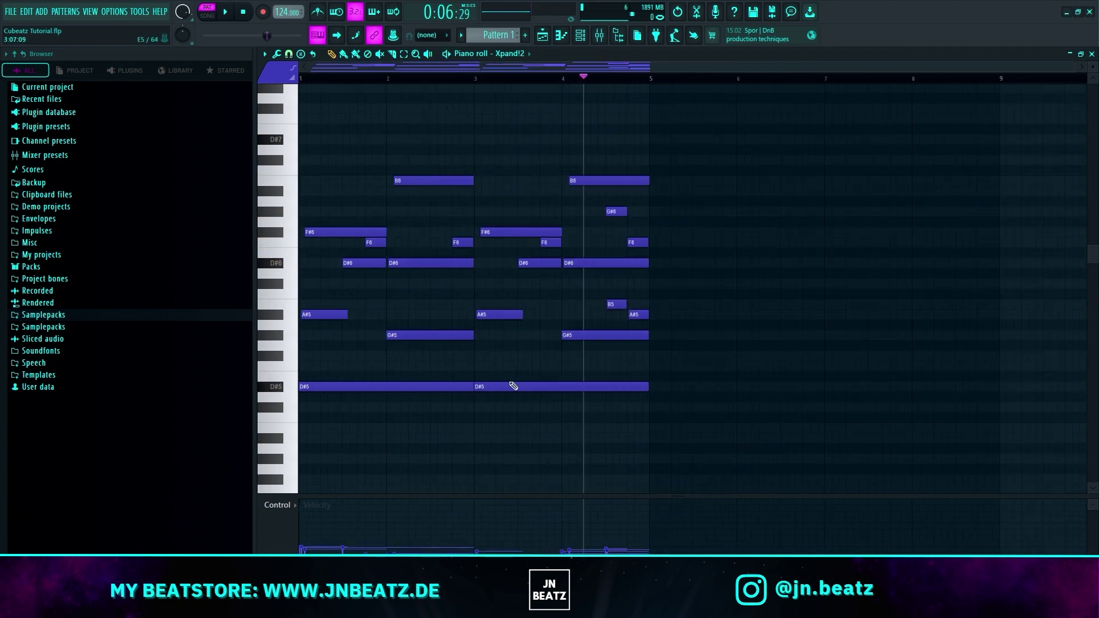
Play back the four-bar melody and duplicate all its notes into bars 5 to 8.
key("ctrl+a")
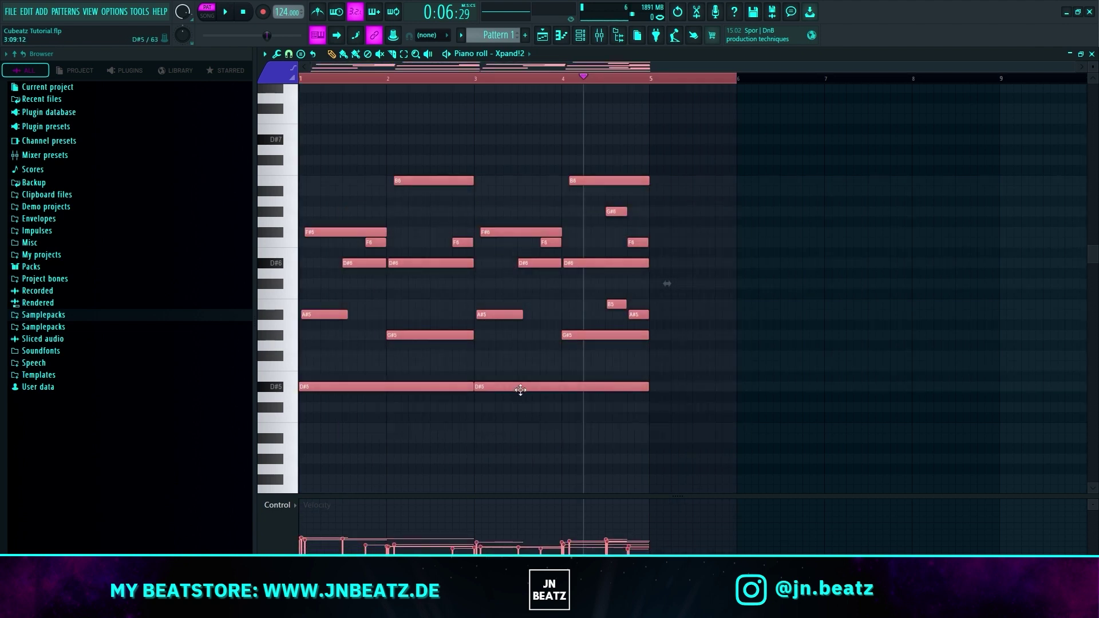
key("space")
key("space")
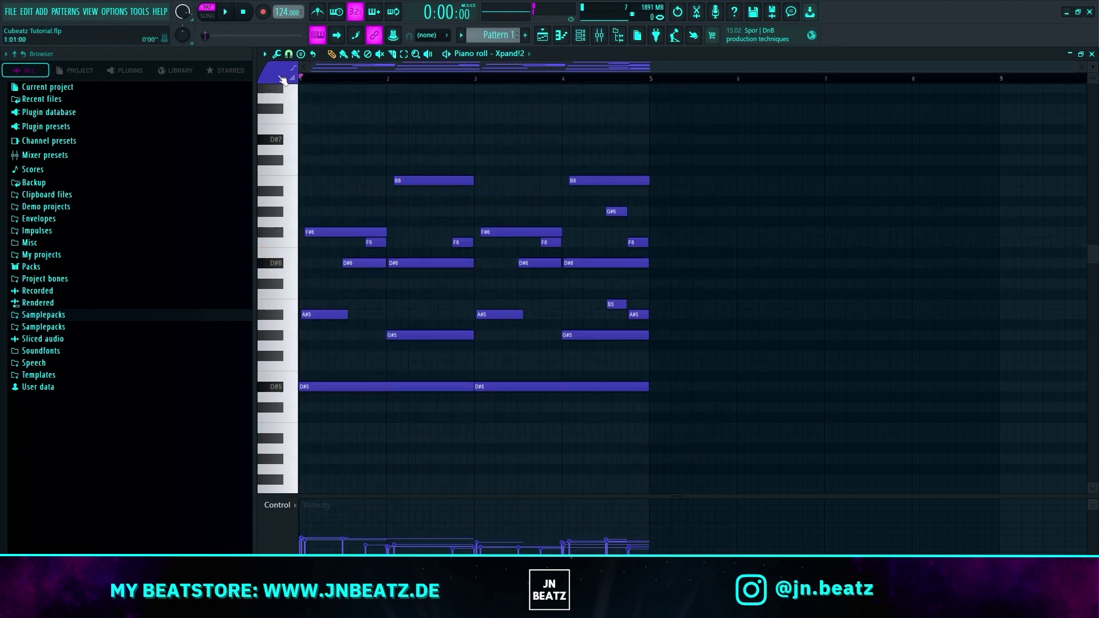
scroll(329, 407, "up", 1)
key("ctrl+b")
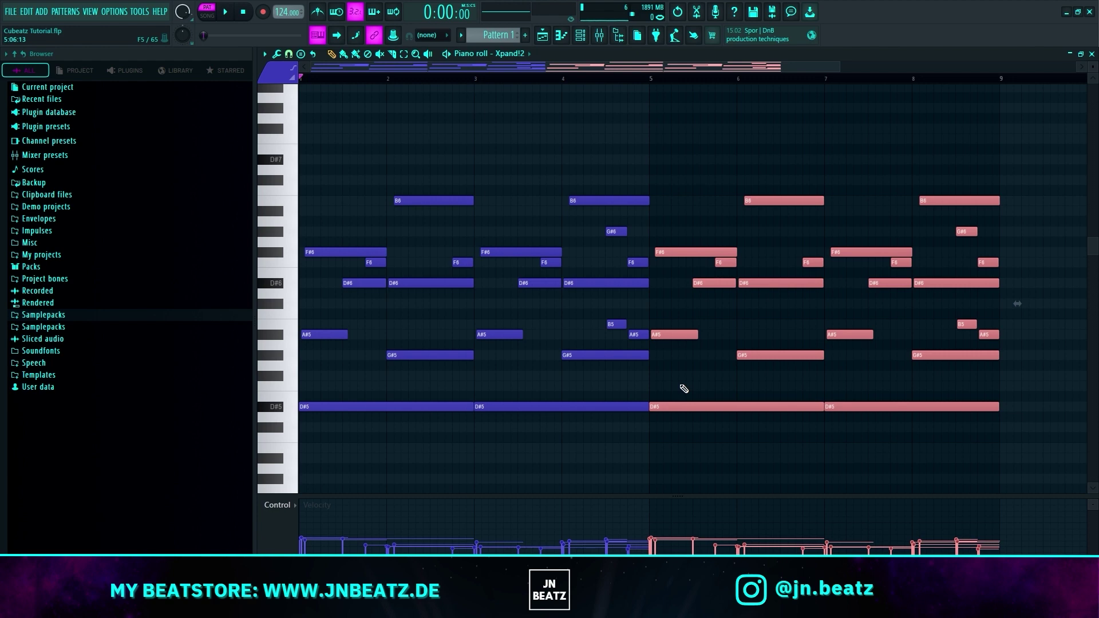
left_click(671, 153)
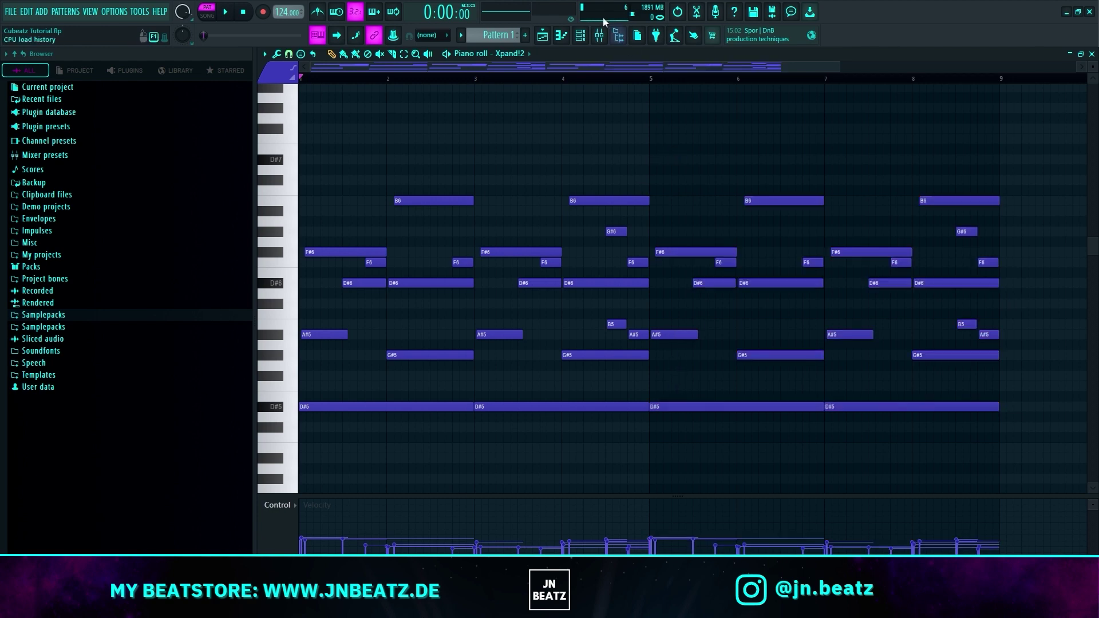
Copy the Xpand!2 notes to the first Komplete Kontrol channel and play both together.
left_click(579, 35)
right_click(412, 142)
left_click(545, 150)
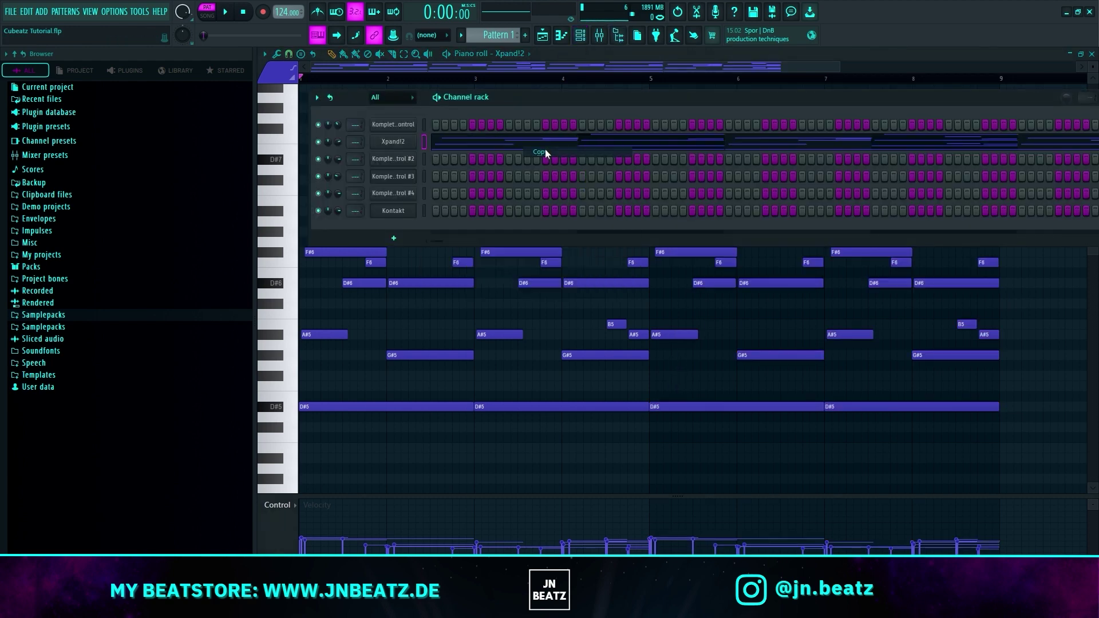
right_click(413, 124)
left_click(548, 143)
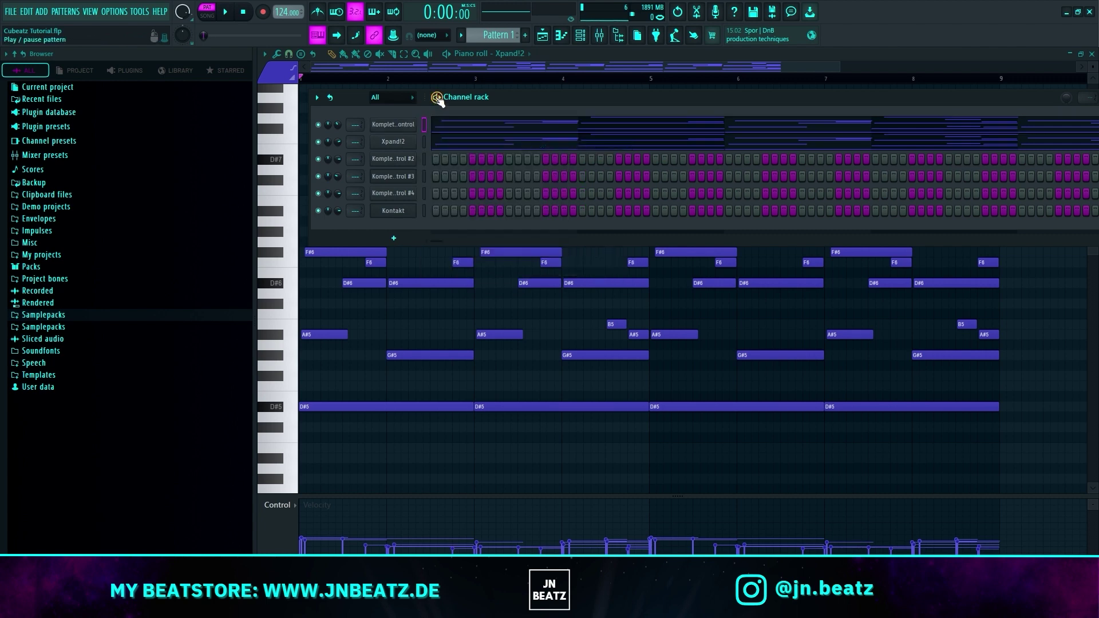
key("space")
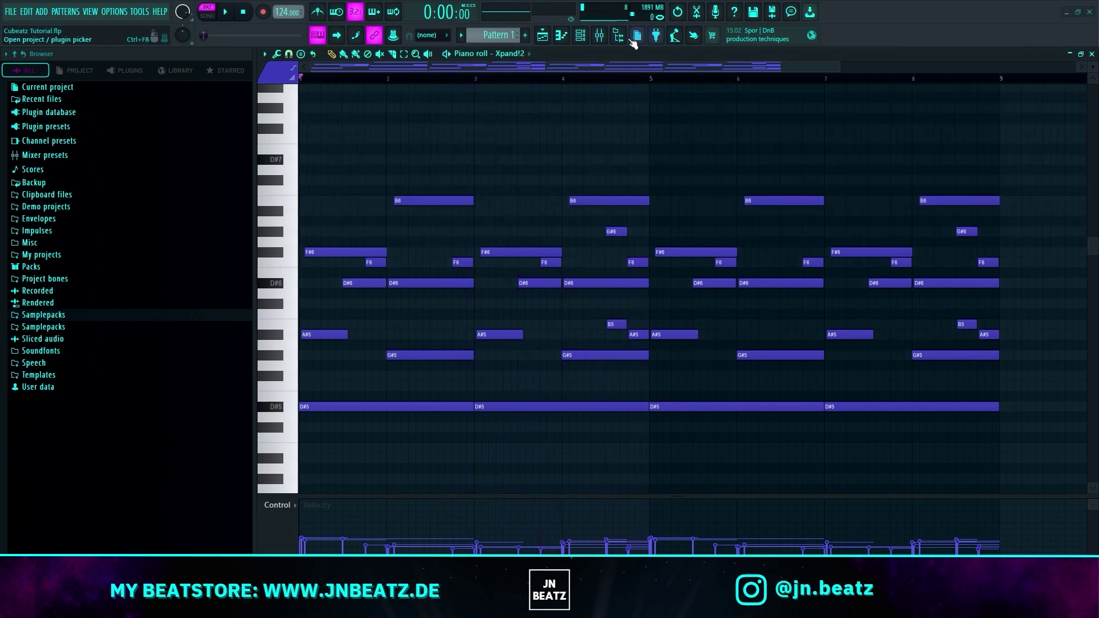
Open the piano roll of Komplete Kontrol #2 and add an A#5 organ note filling bar 1.
left_click(584, 36)
left_click(399, 162)
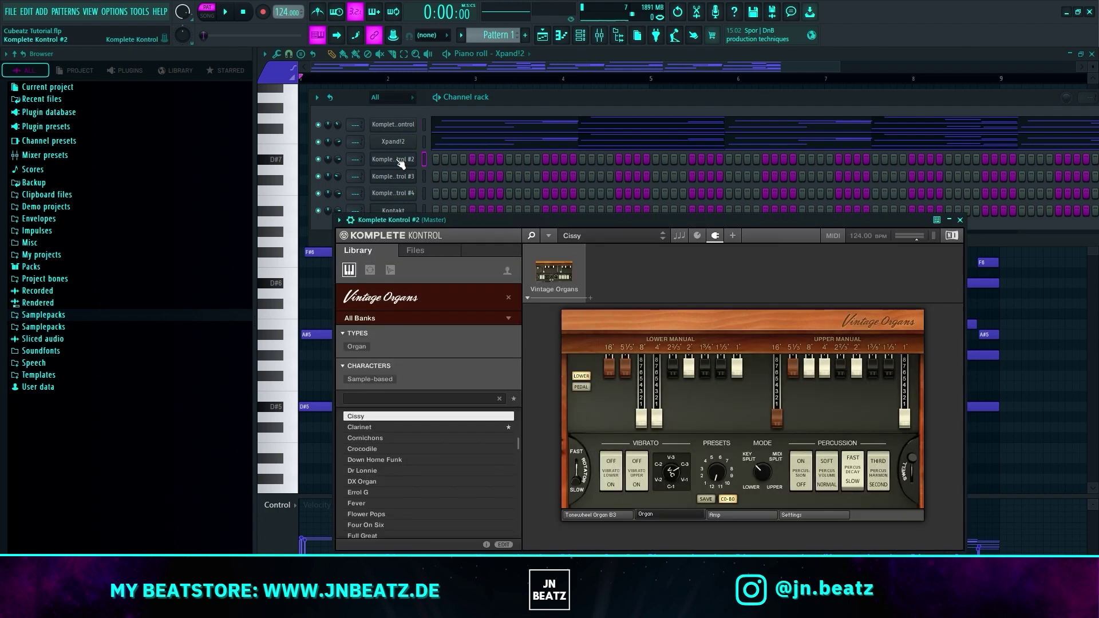
right_click(401, 160)
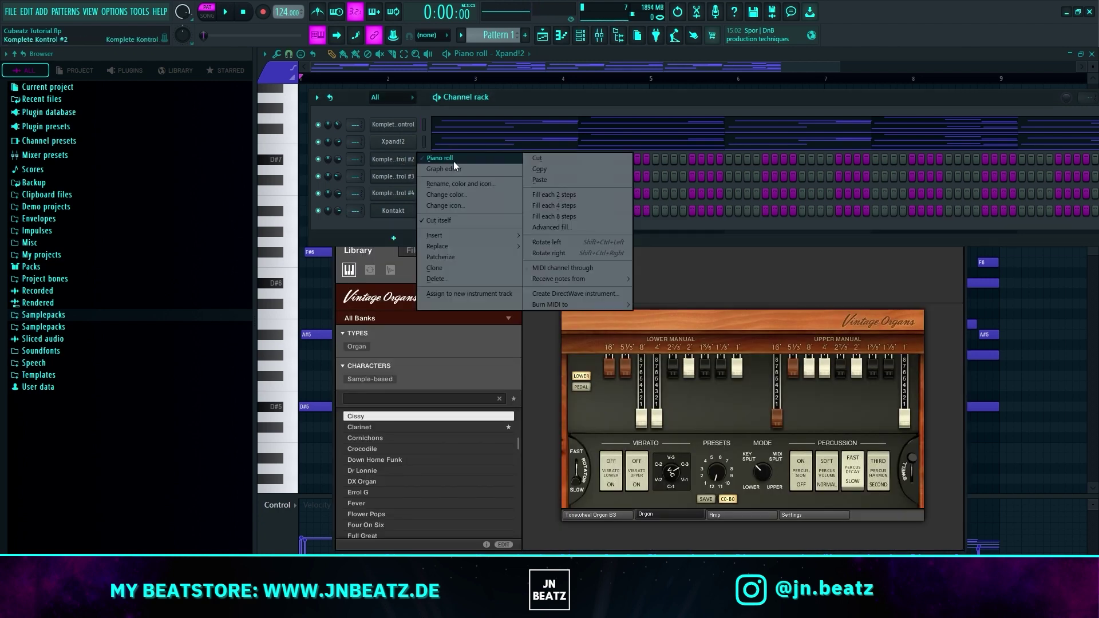
left_click(451, 161)
left_click(309, 334)
key("space")
left_click_drag(320, 336, 384, 341)
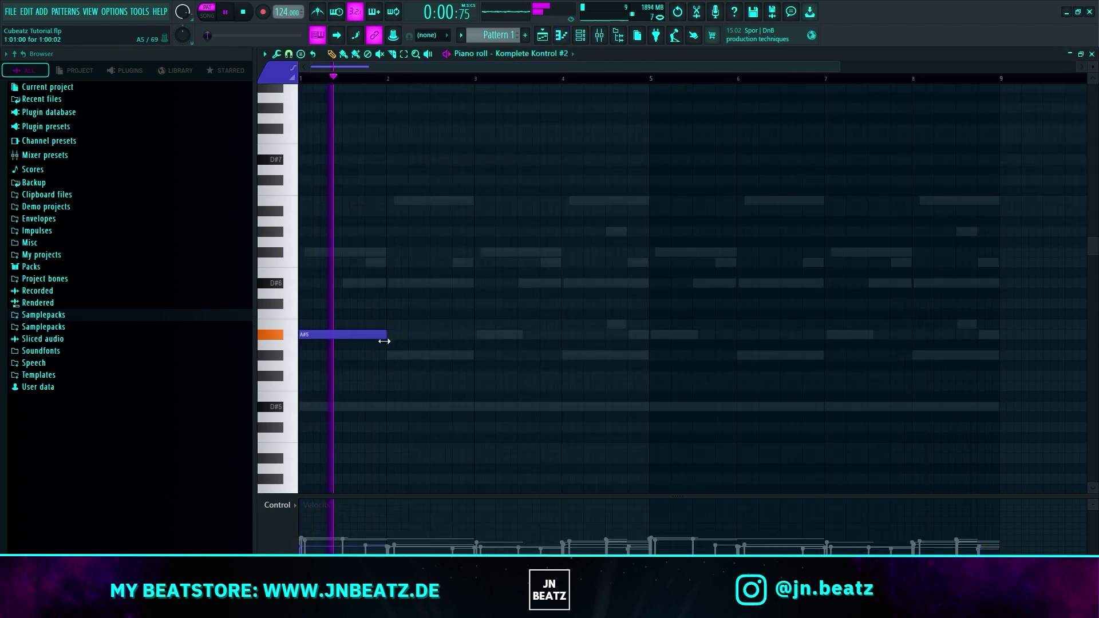
Add a G#5 organ note filling bar 2 and play back the two organ notes.
left_click(404, 355)
key("space")
key("space")
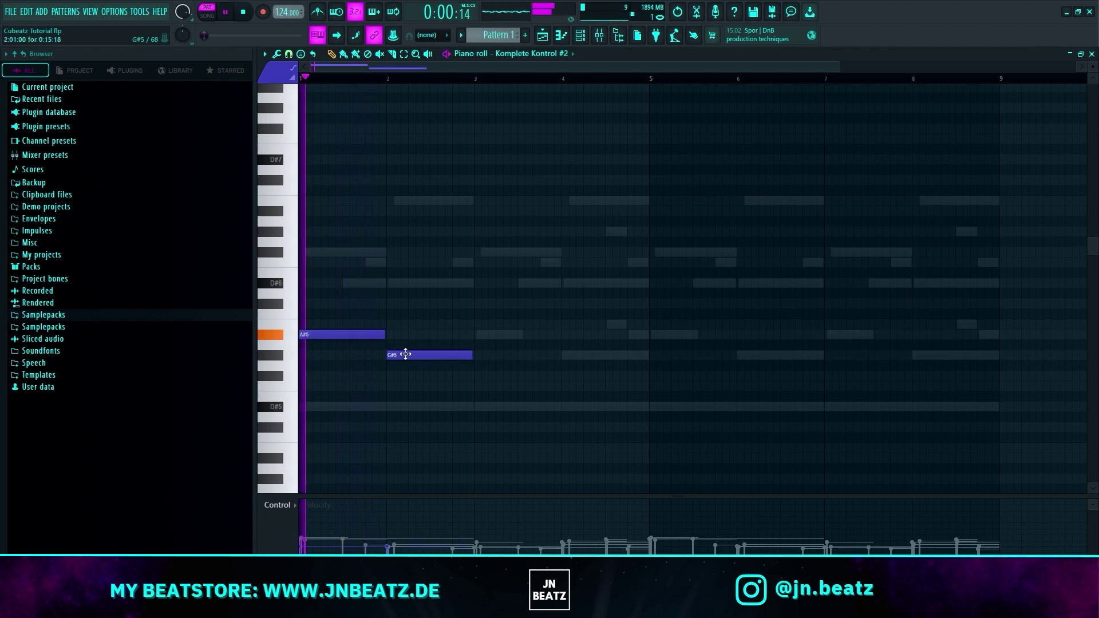
scroll(516, 392, "up", 3, "ctrl")
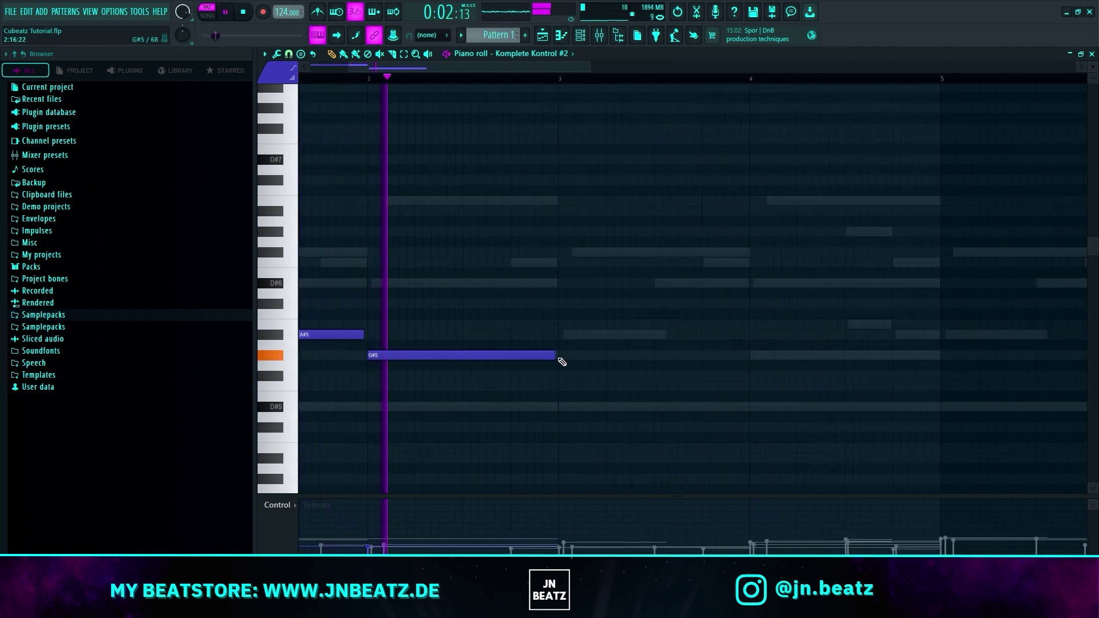
Shorten the bar 2 G#5 note to three beats and finish the bar with short A#5 and B5 notes.
mouse_move(552, 356)
left_mouse_down()
mouse_move(490, 358)
mouse_move(510, 358)
left_mouse_up()
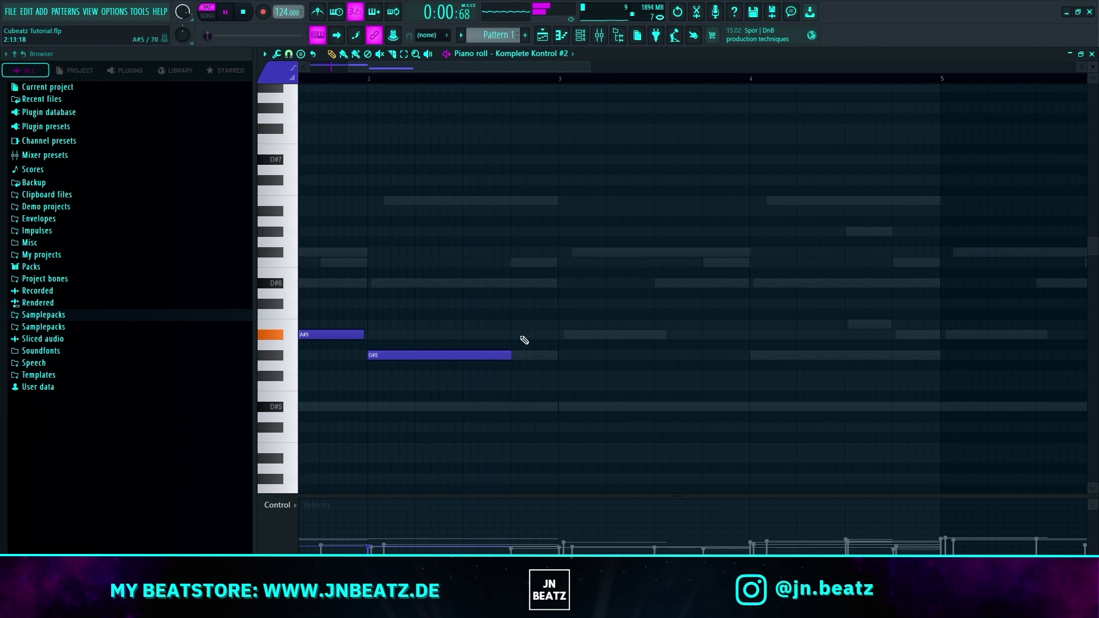
left_click(513, 339)
left_click_drag(658, 336, 534, 355)
key("space")
left_click(537, 325)
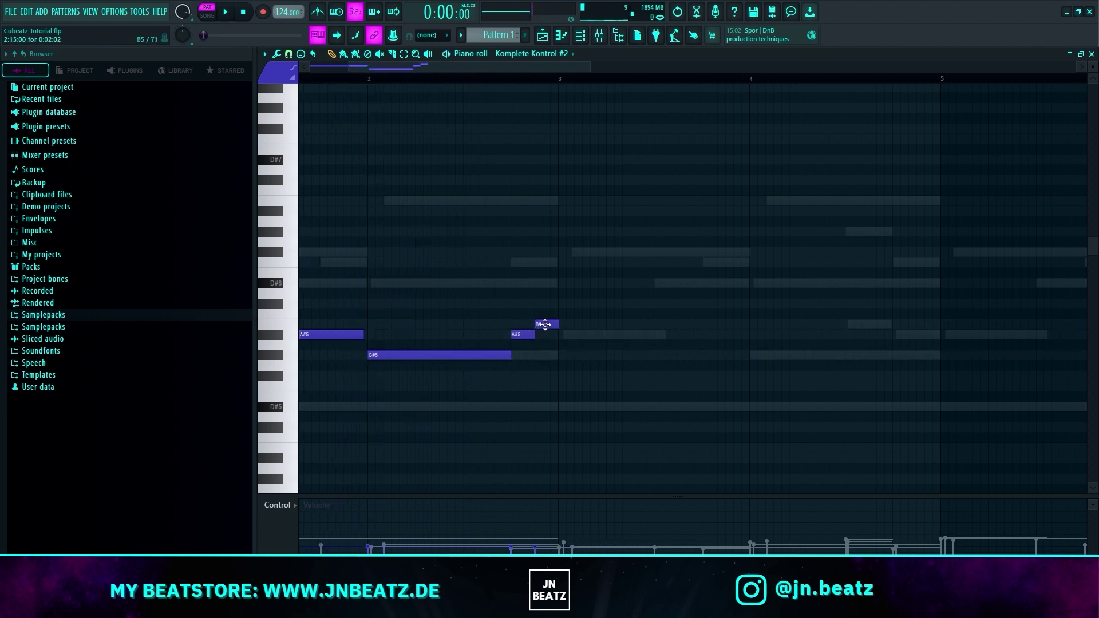
Add an A#5 note at the start of bar 3 and extend it to three beats.
left_click(561, 337)
key("space")
left_click_drag(583, 336, 630, 336)
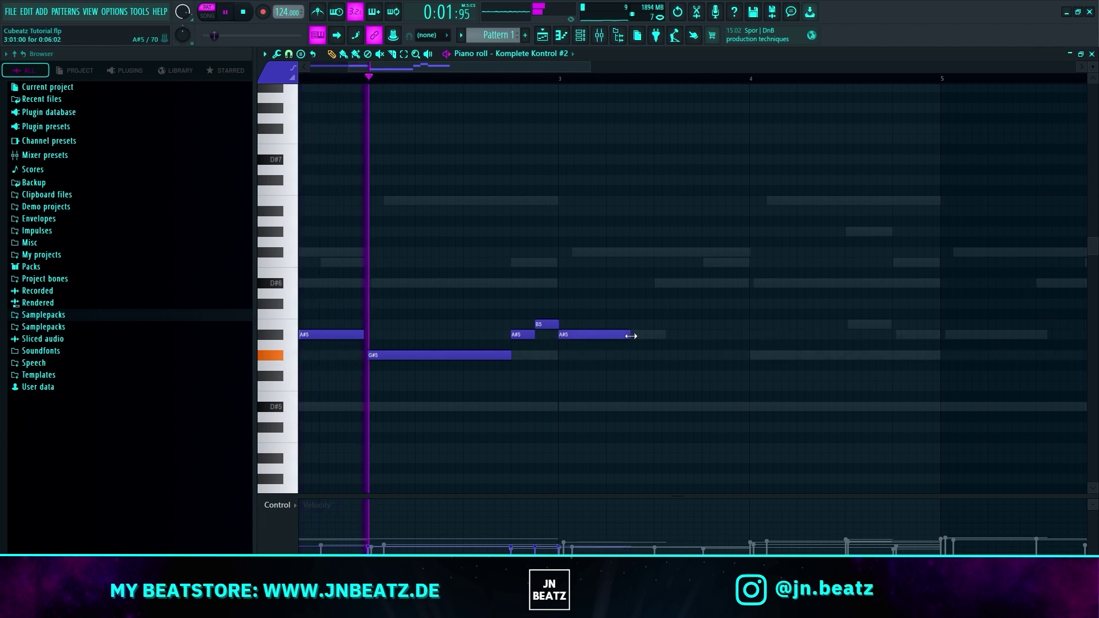
left_click_drag(632, 335, 697, 344)
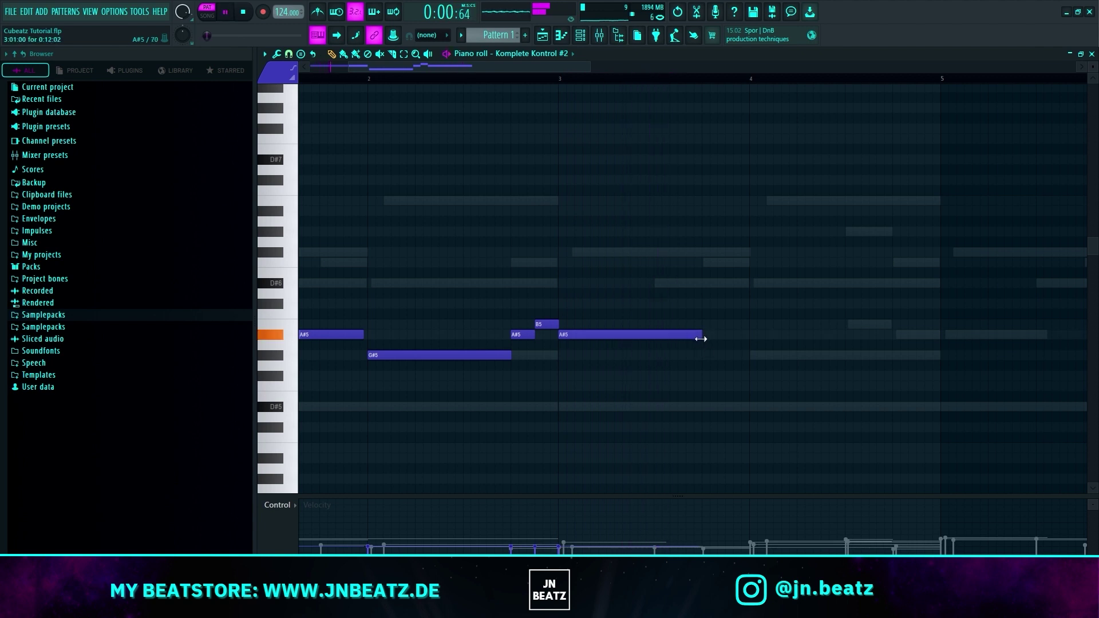
scroll(695, 347, "down", 1)
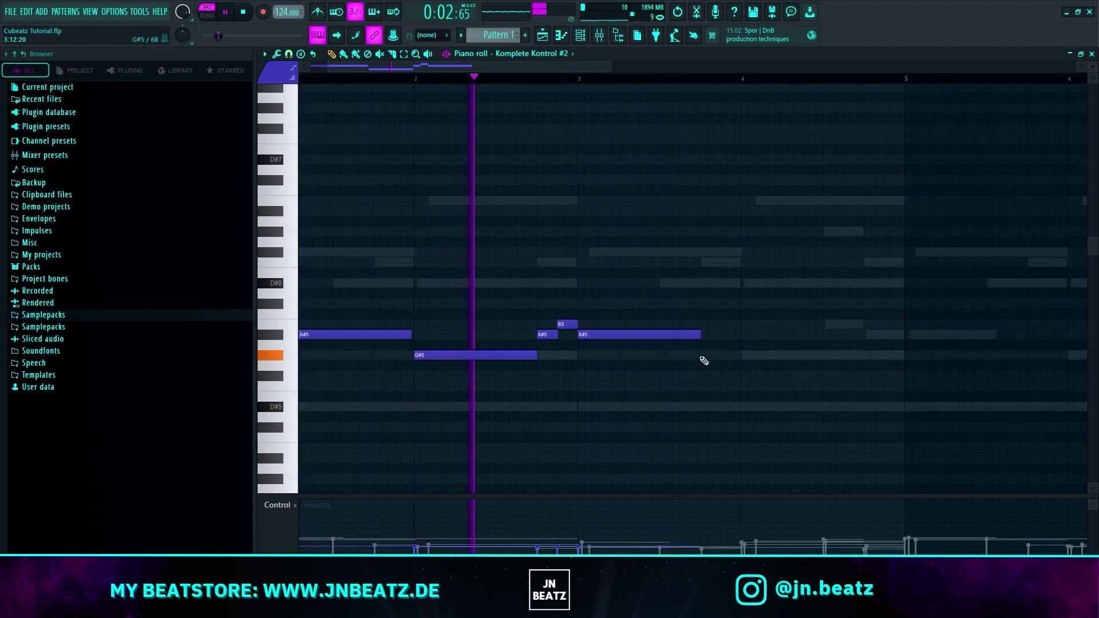
Add G#5 on bar 3's last beat and half-bar F5 and F#5 notes in bar 4, and duplicate the phrase into bars 5 to 8.
left_click(701, 355)
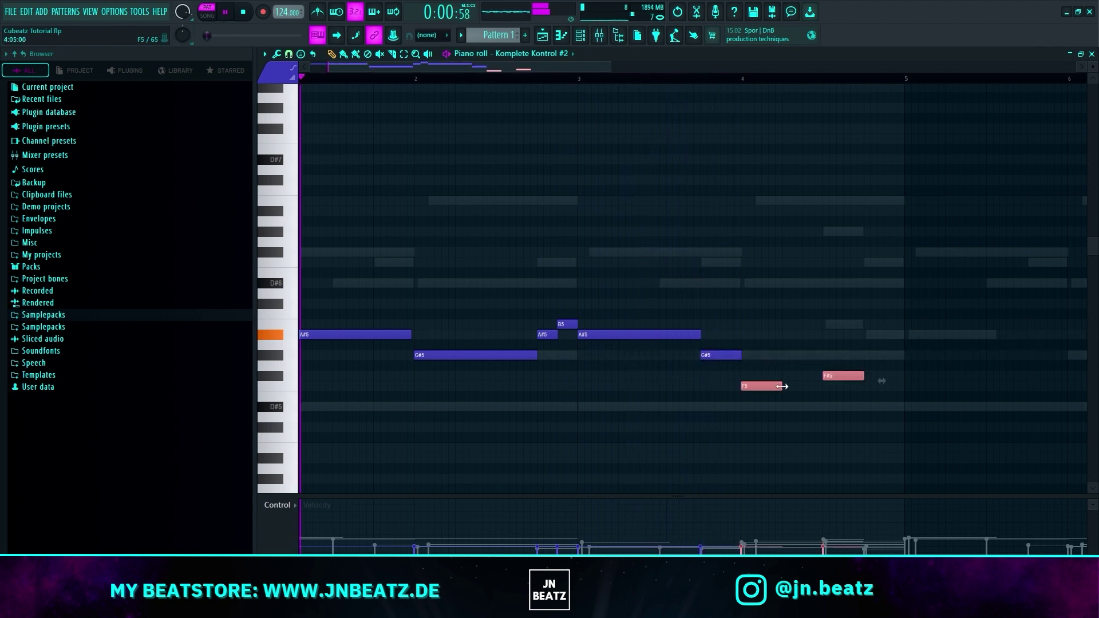
left_click_drag(785, 386, 824, 392)
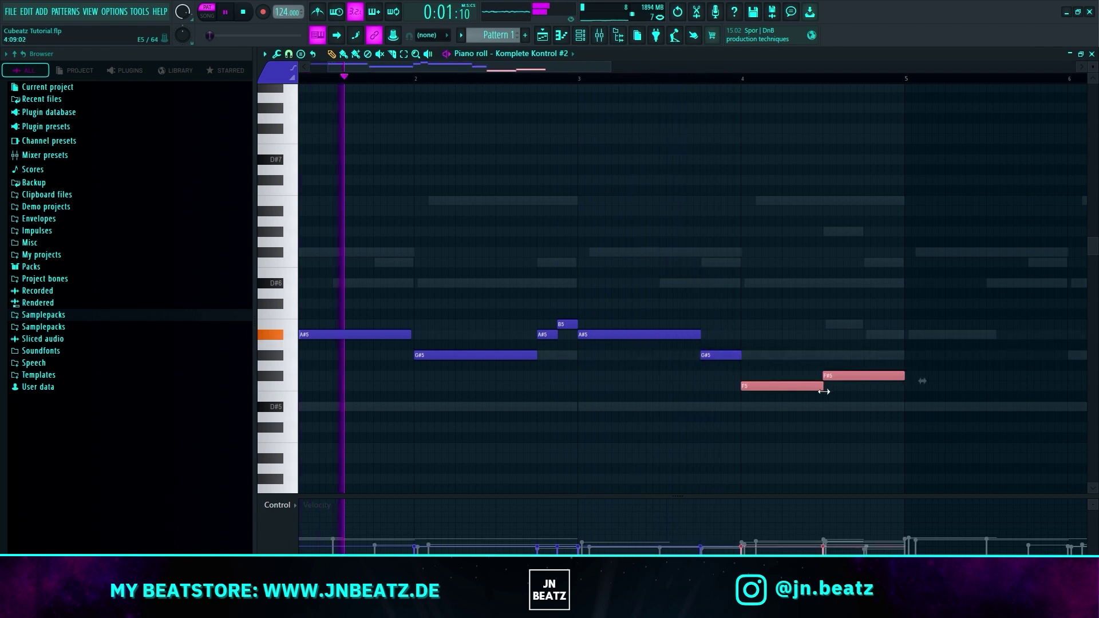
scroll(826, 395, "down", 2)
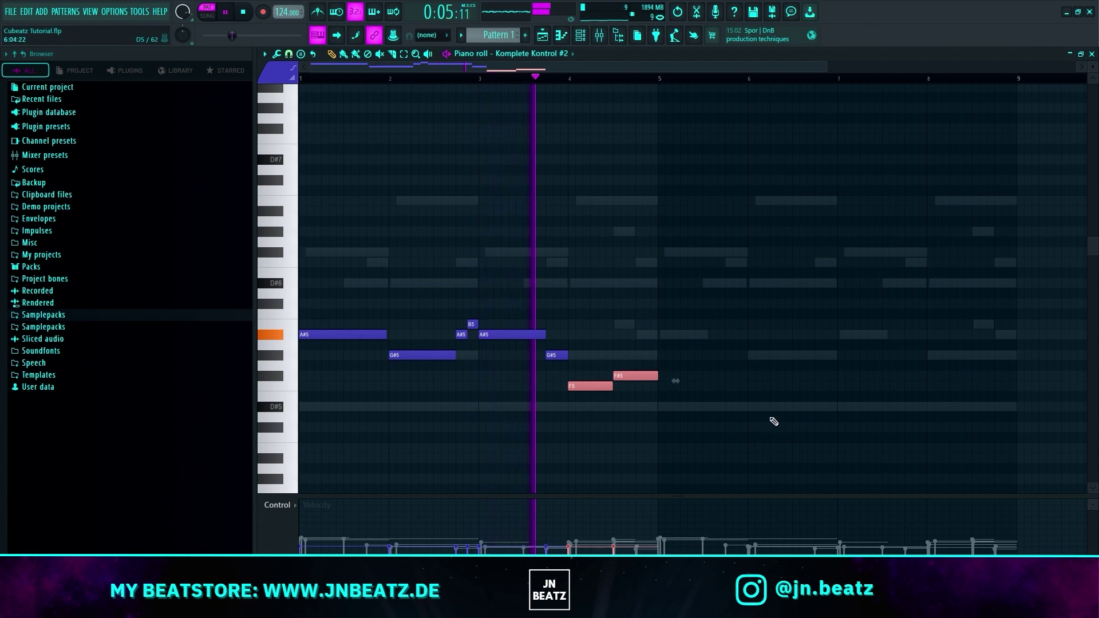
left_click_drag(704, 422, 299, 290)
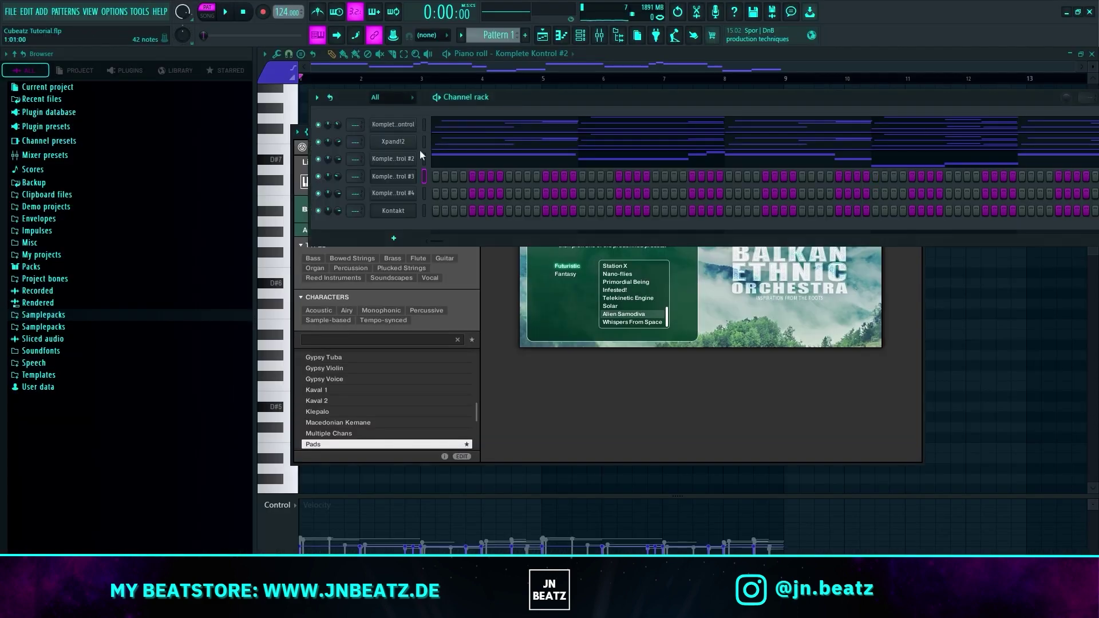
Open the piano roll of Komplete Kontrol #3, add a D#5 note spanning almost bars 1 and 2, and play it.
right_click(421, 166)
left_click(429, 175)
scroll(332, 313, "down", 3)
left_click_drag(331, 315, 411, 315)
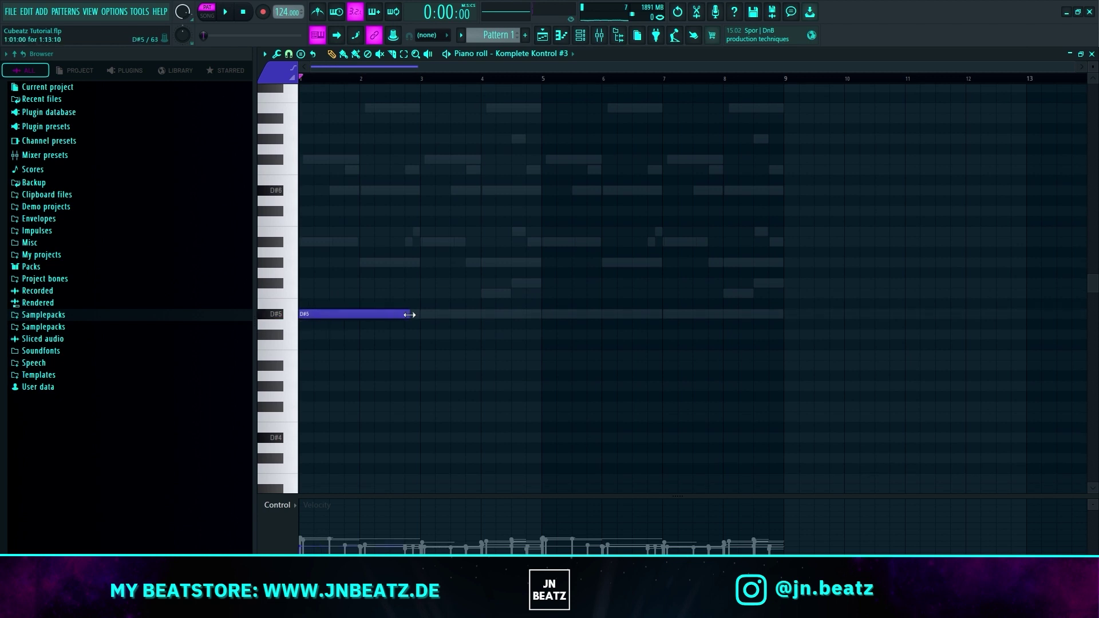
key("space")
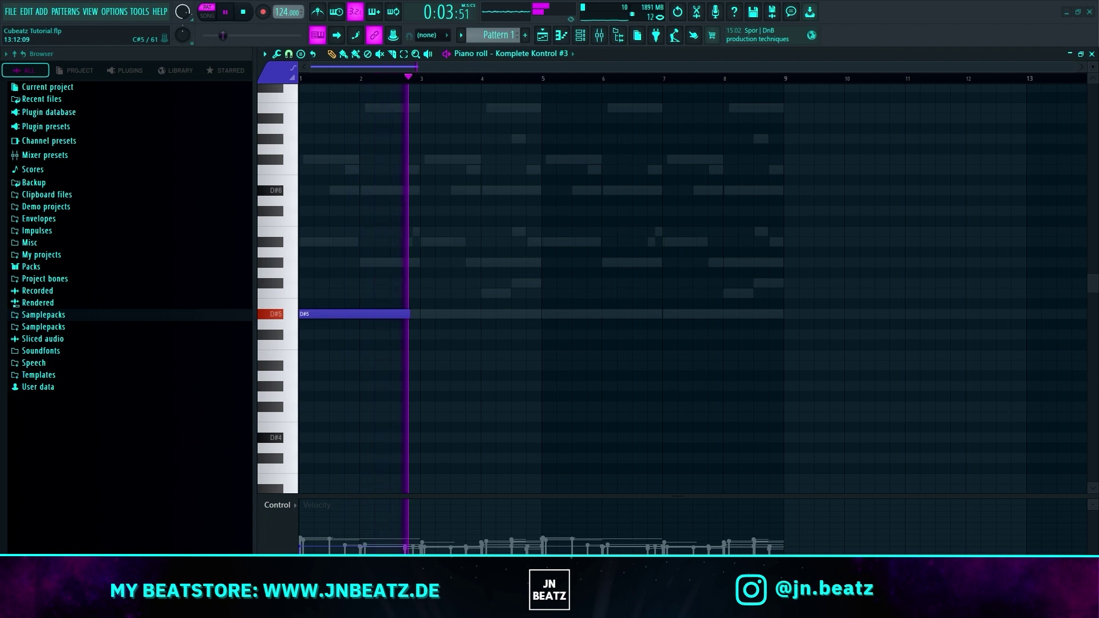
Raise the long note an octave to D#6 and add an equally long G#5 note starting at bar 3.
key("ctrl+Up")
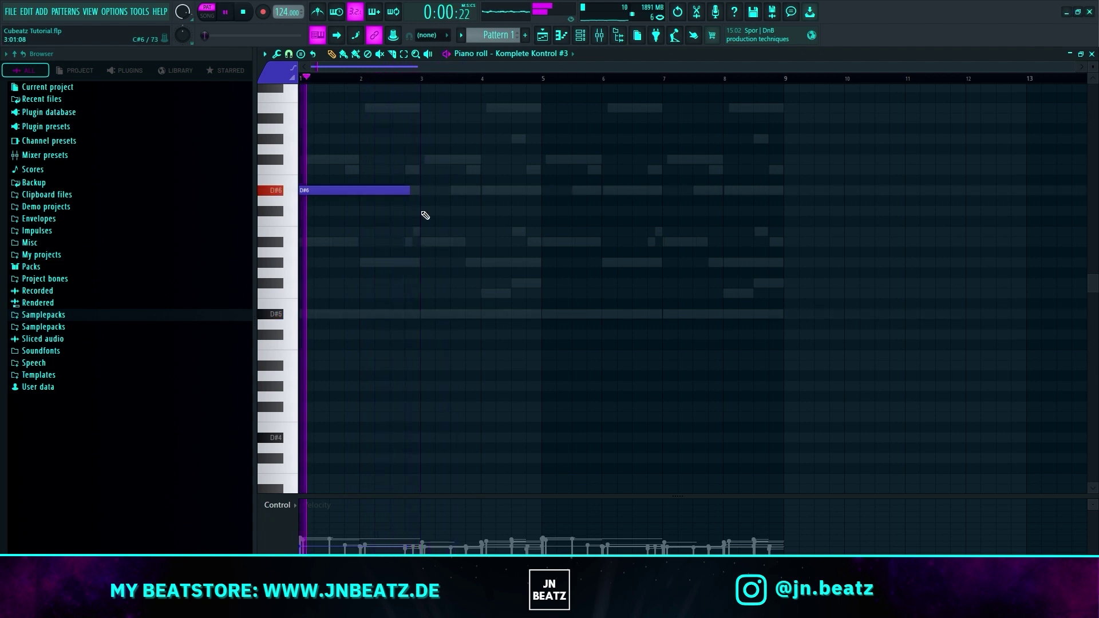
left_click(422, 242)
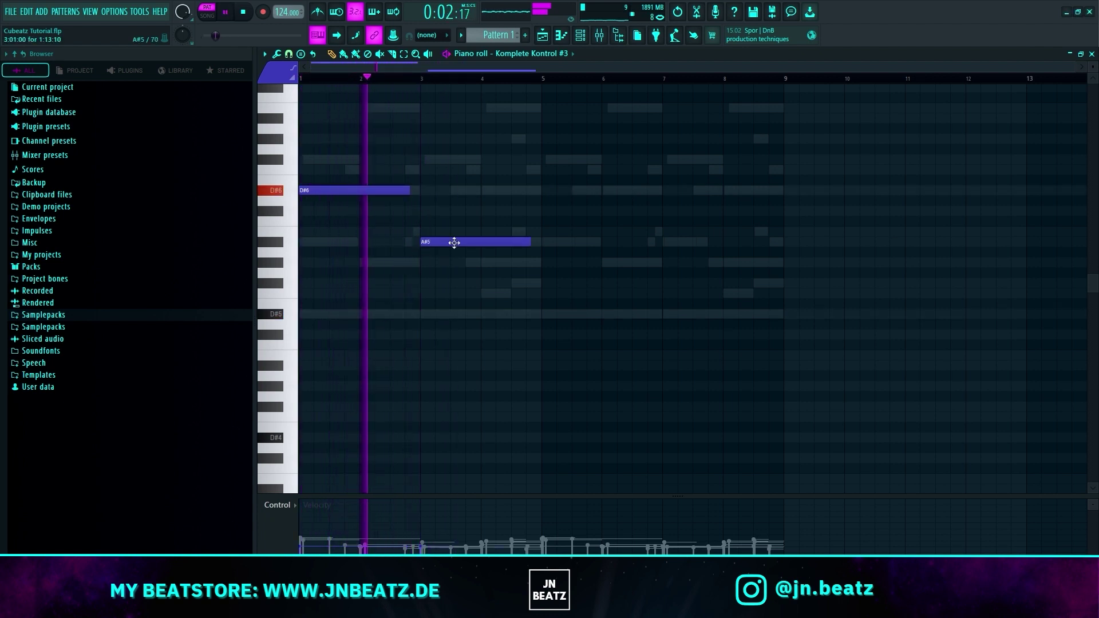
left_click_drag(455, 255, 453, 263)
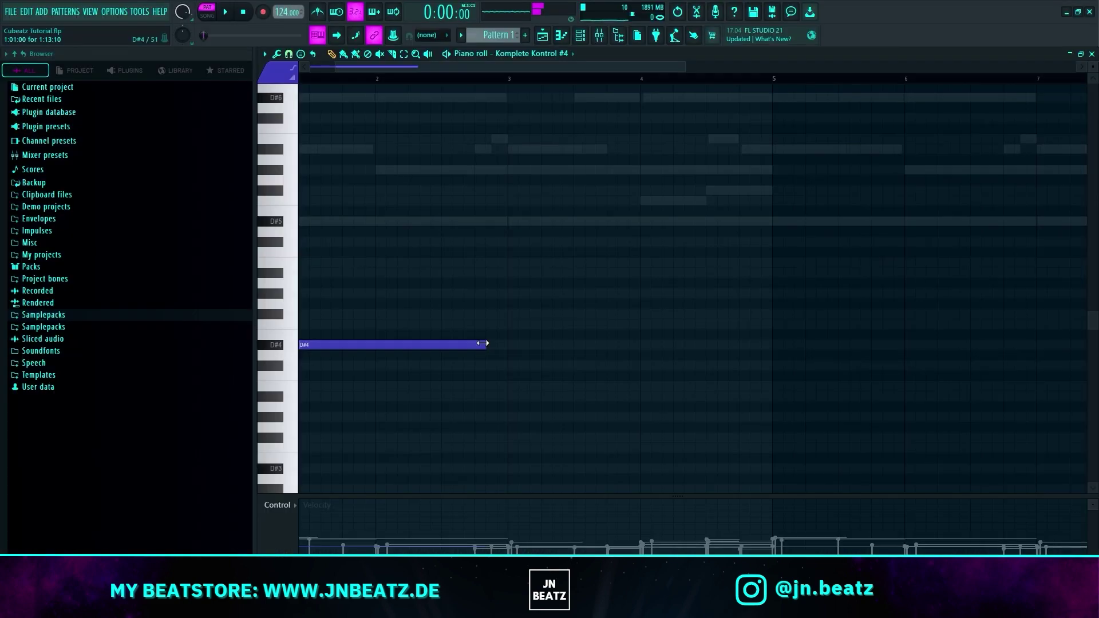
Write one-bar notes in Komplete Kontrol #4: D#4 in bar 1, G#3 in bar 2 and D#4 in bar 3.
left_click_drag(486, 355, 412, 422)
key("space")
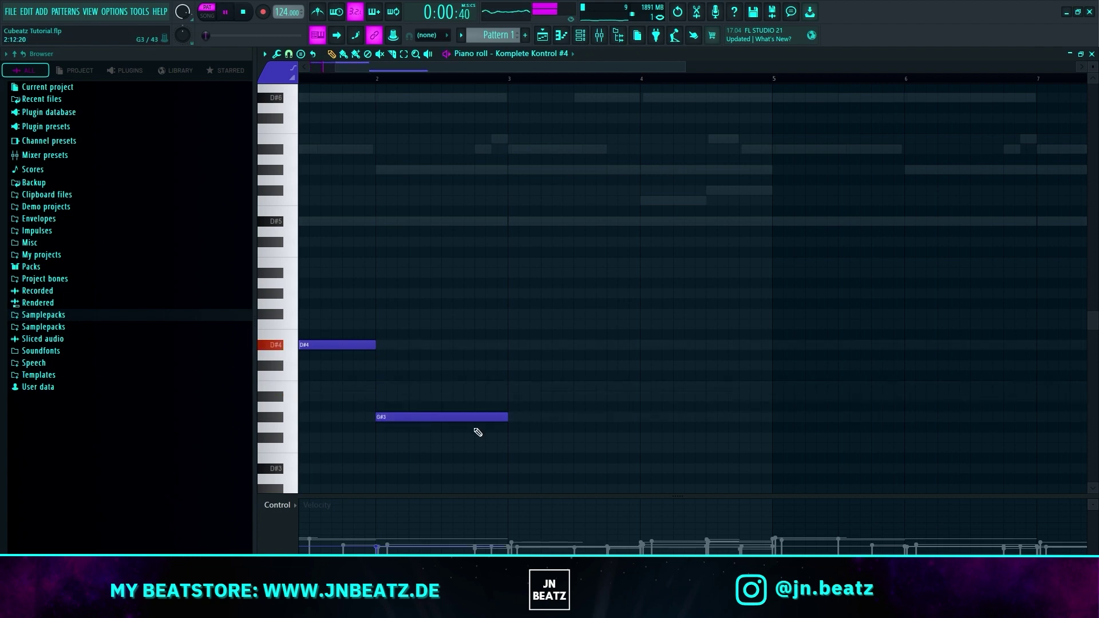
scroll(451, 453, "down", 3)
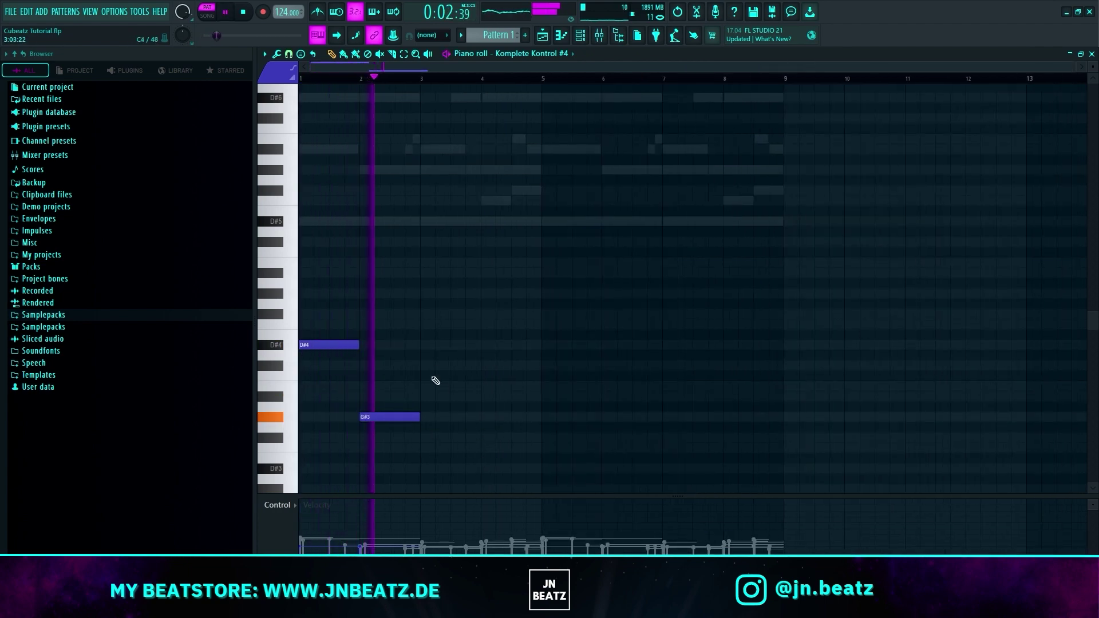
left_click(441, 345)
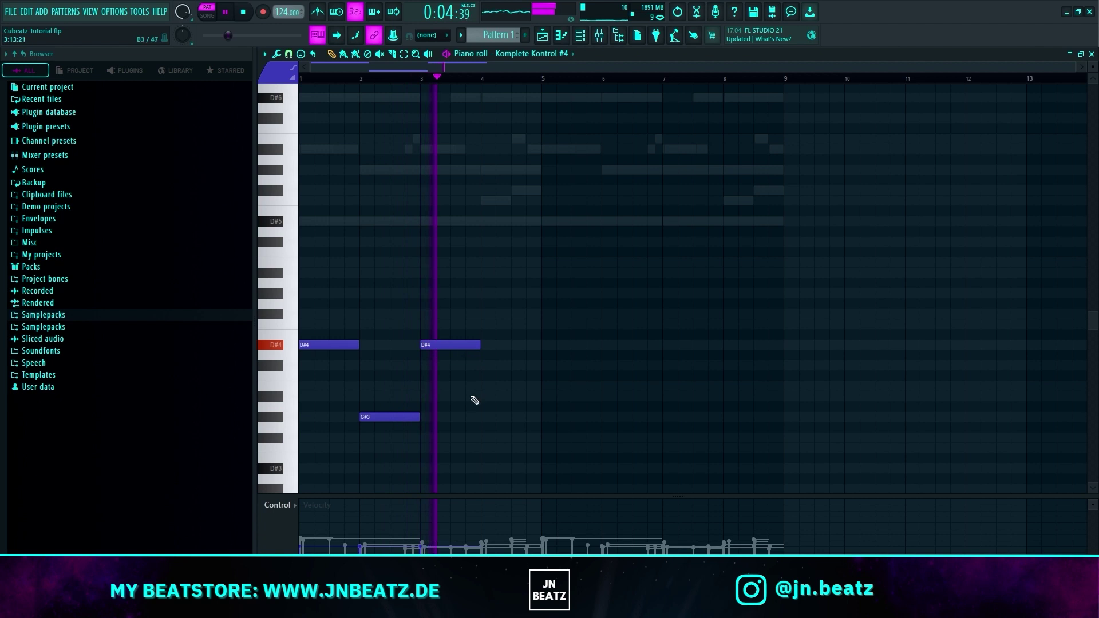
Fill bar 4 with a half-bar G#3 note followed by a half-bar A#3 note.
left_click(484, 418)
key("space")
left_click_drag(540, 419, 513, 422)
left_click(513, 398)
Duplicate all four bars into bars 5 to 8, lower the bar 5 note an octave to D#3, and play the result.
key("ctrl+a")
mouse_move(326, 347)
left_mouse_down()
mouse_move(613, 348)
mouse_move(569, 349)
left_mouse_up()
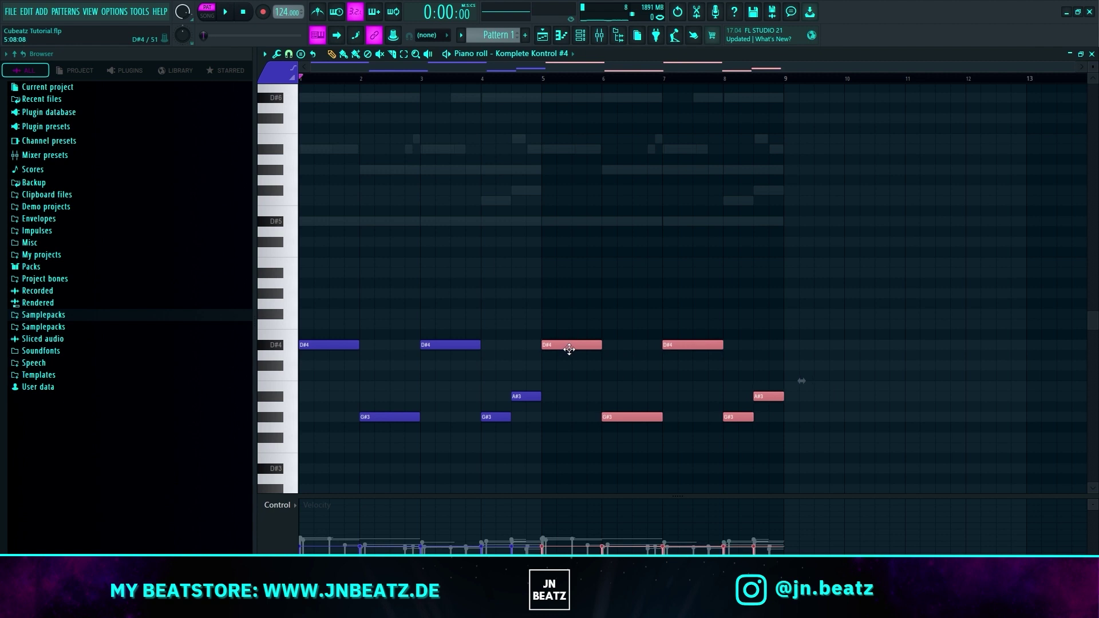
scroll(595, 367, "down", 1)
left_click_drag(634, 348, 571, 295)
key("ctrl+Down")
key("space")
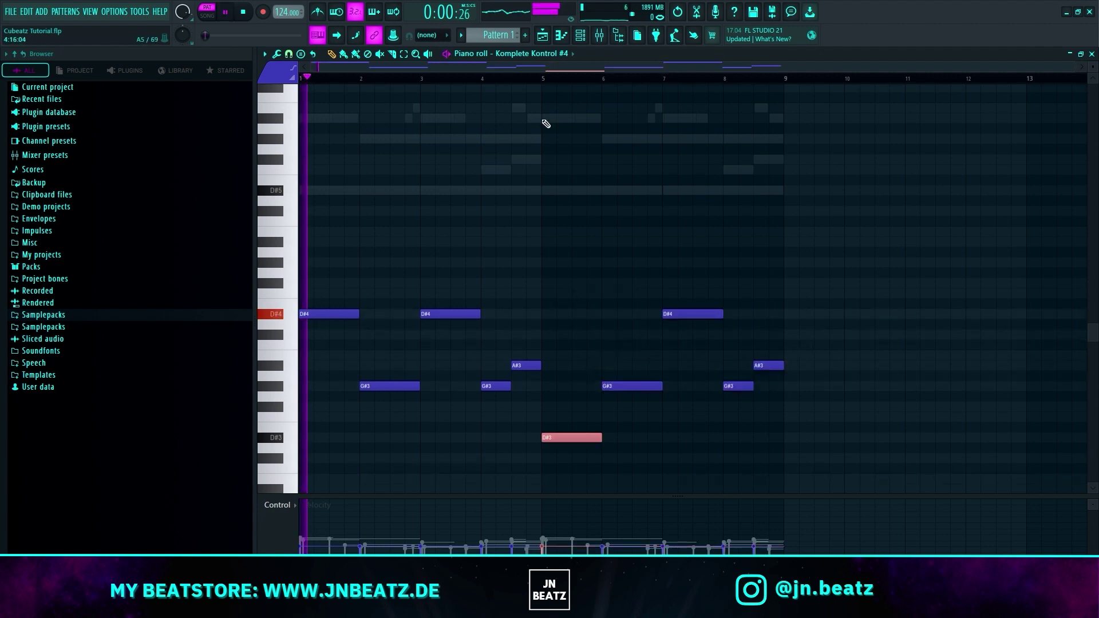
left_click(498, 79)
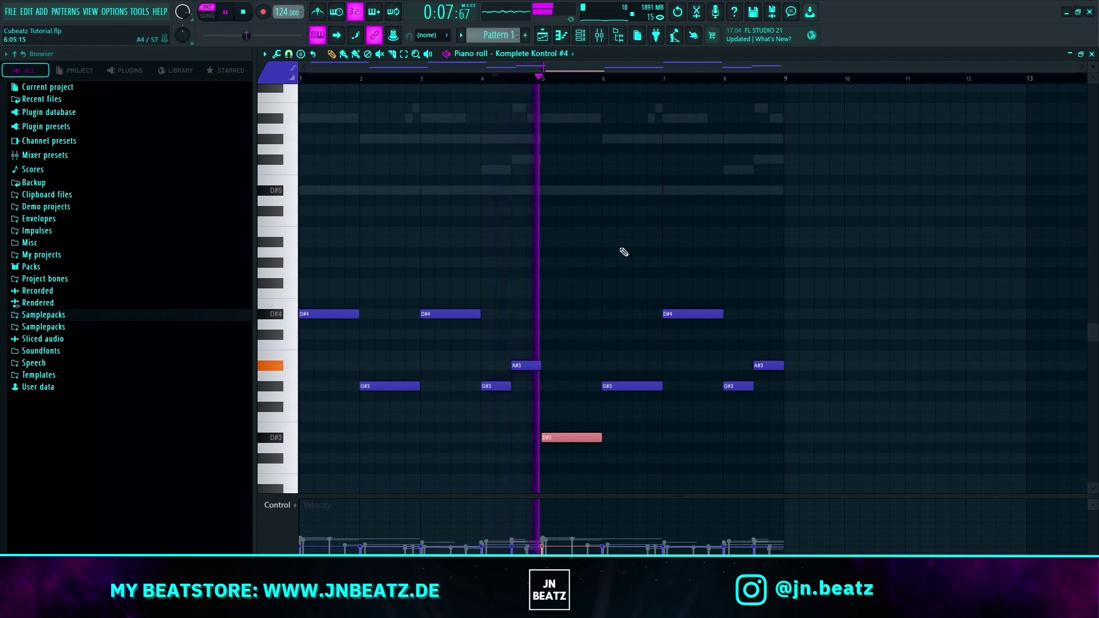
Shorten the bar 6 G#3 note to half a bar and follow it with two short, separated C#4 notes.
scroll(652, 286, "up", 2)
scroll(665, 426, "up", 2)
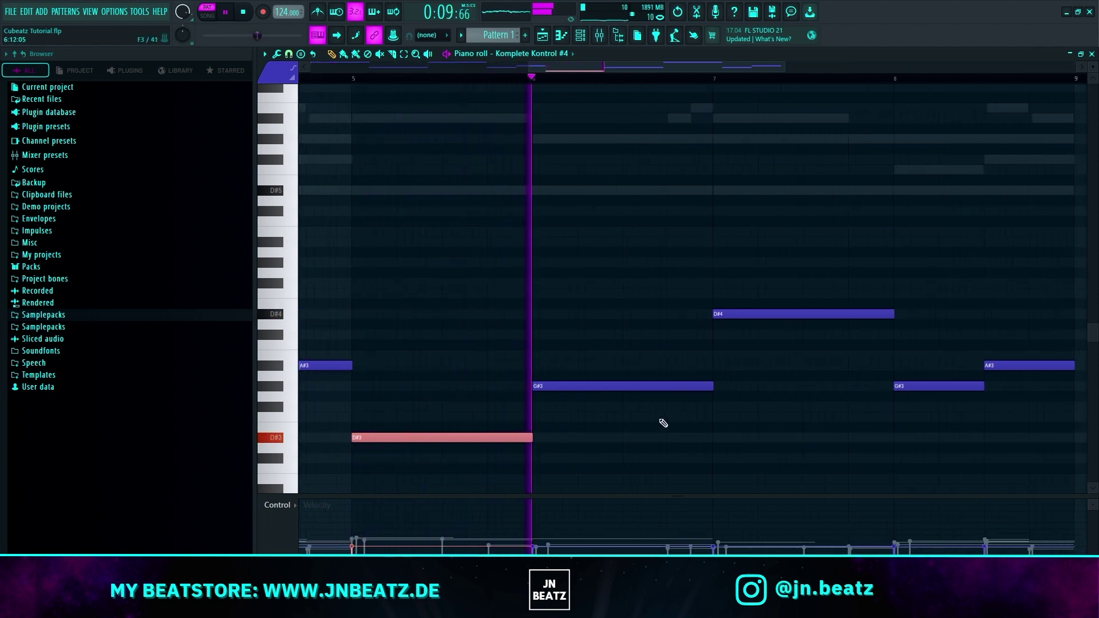
key("space")
left_click(627, 361)
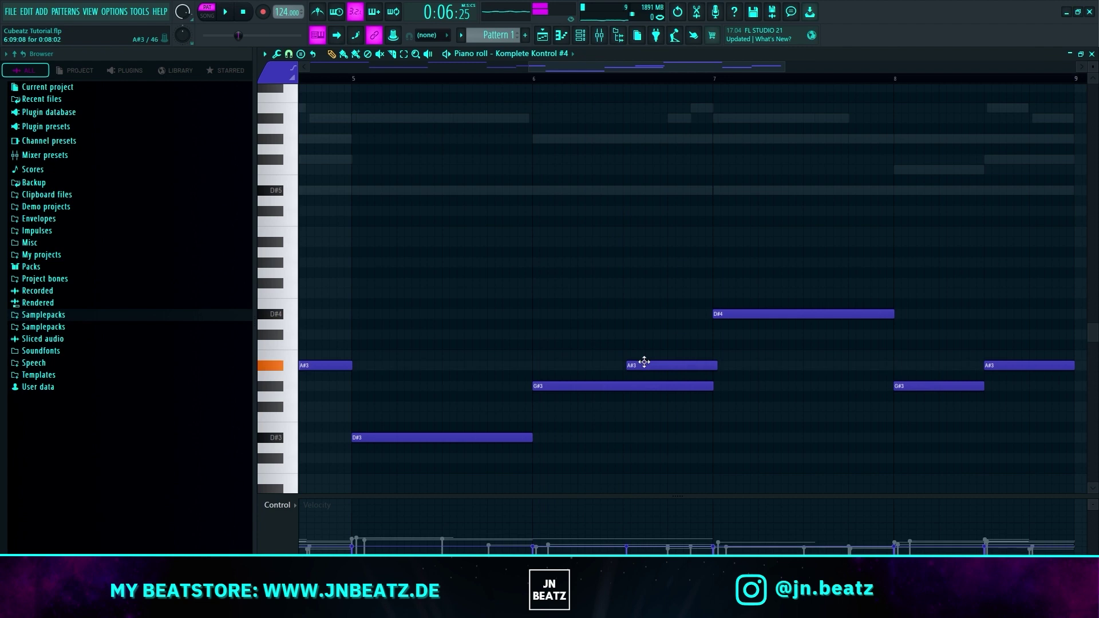
right_click(646, 364)
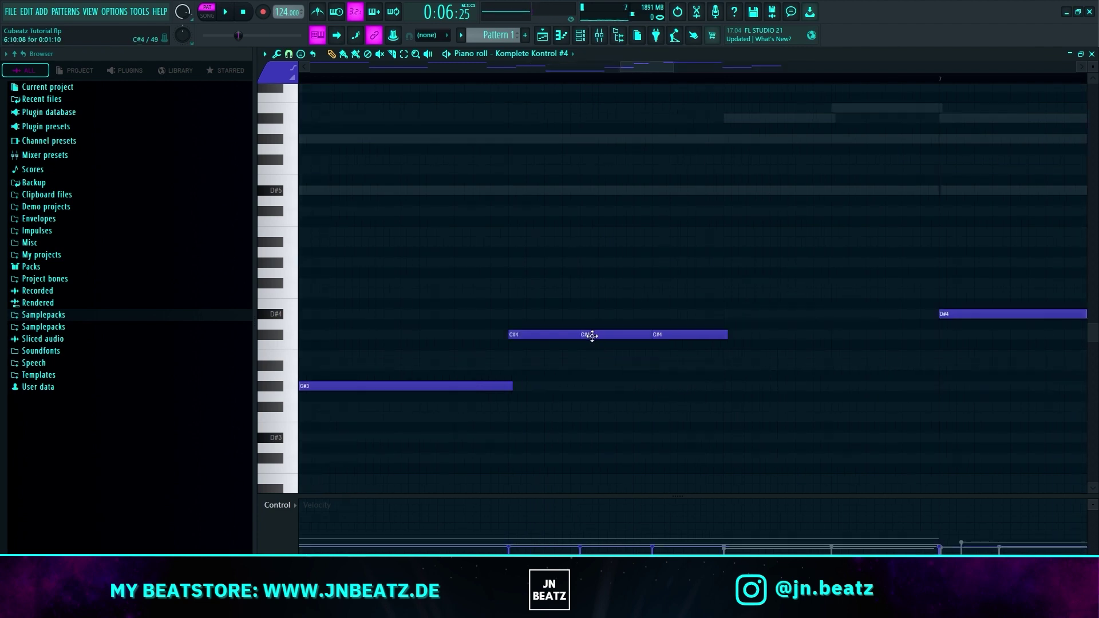
right_click(592, 336)
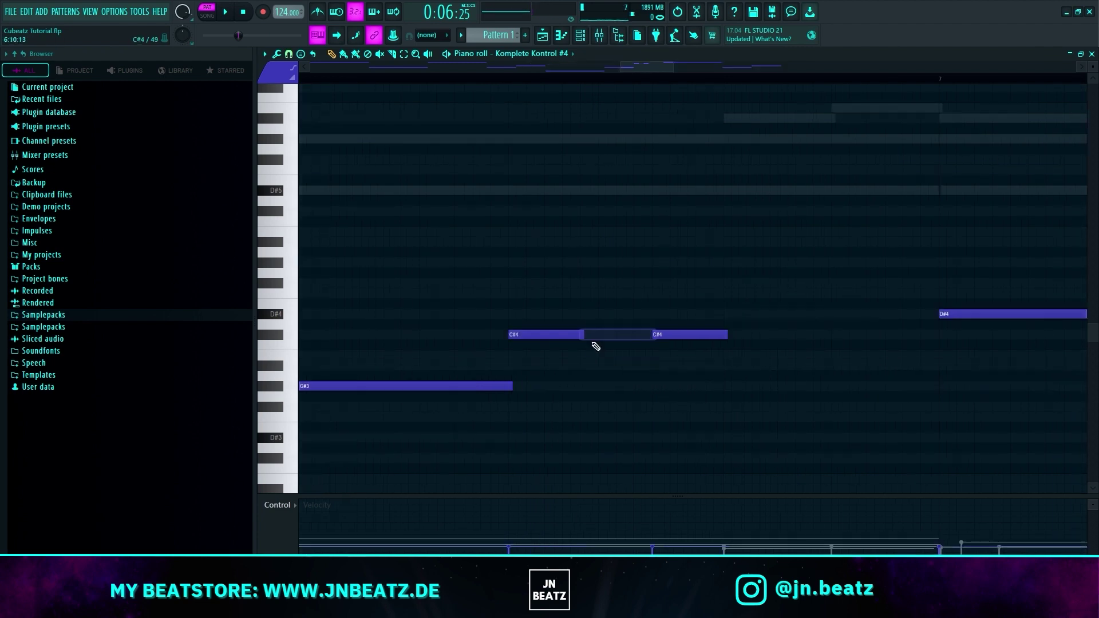
right_click(655, 337)
left_click(654, 338)
key("space")
scroll(403, 166, "down", 5)
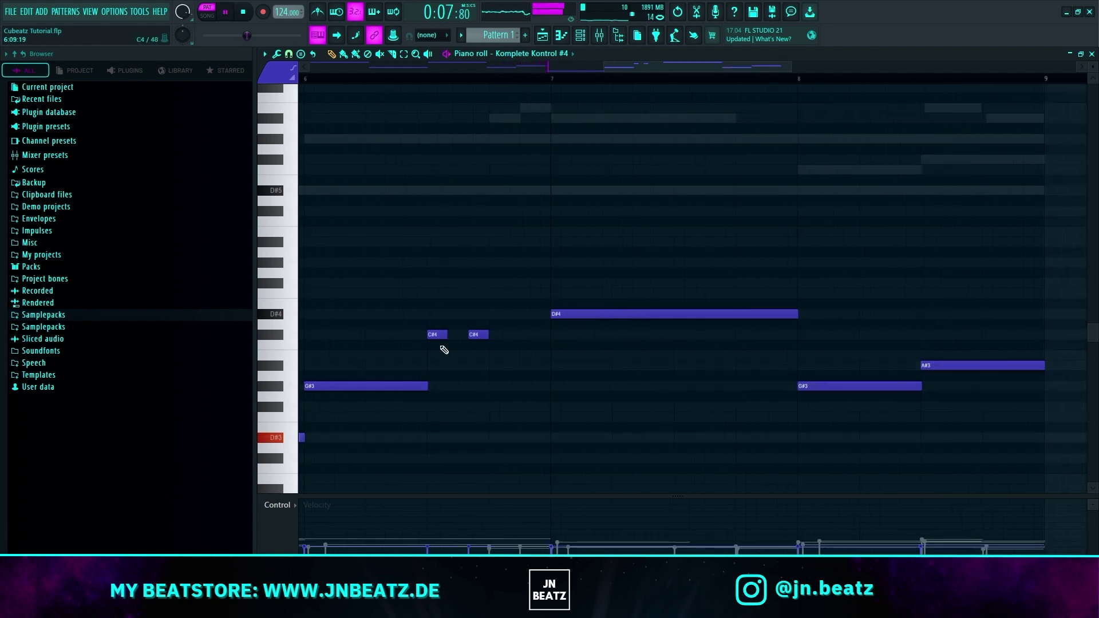
Add short A#3 and B3 notes after the C#4 notes at the end of bar 6.
left_click(493, 366)
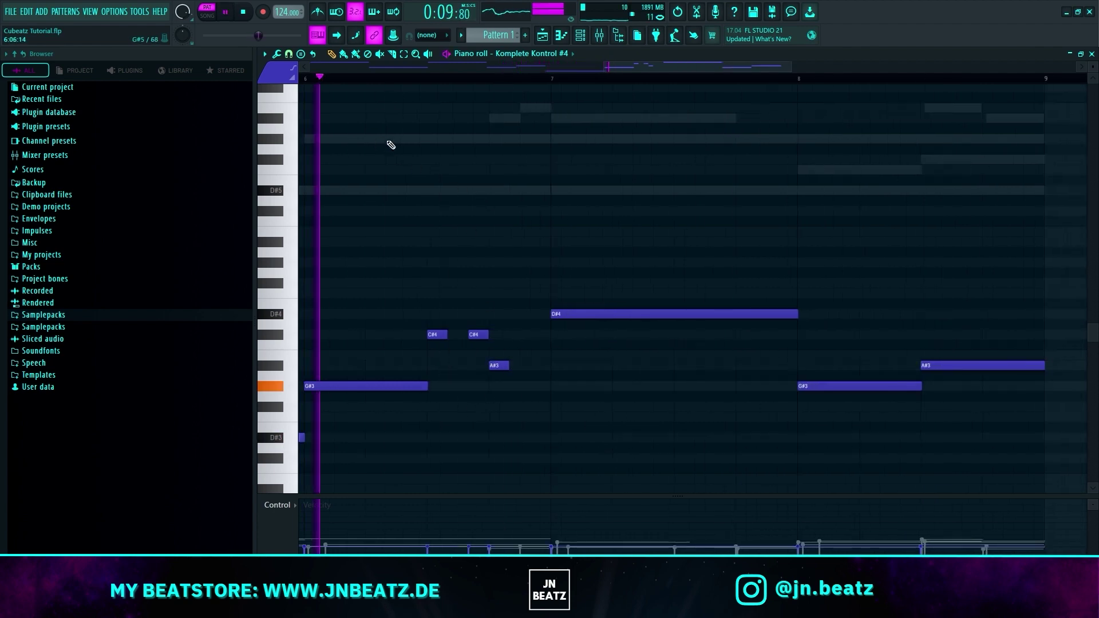
key("space")
left_click(523, 355)
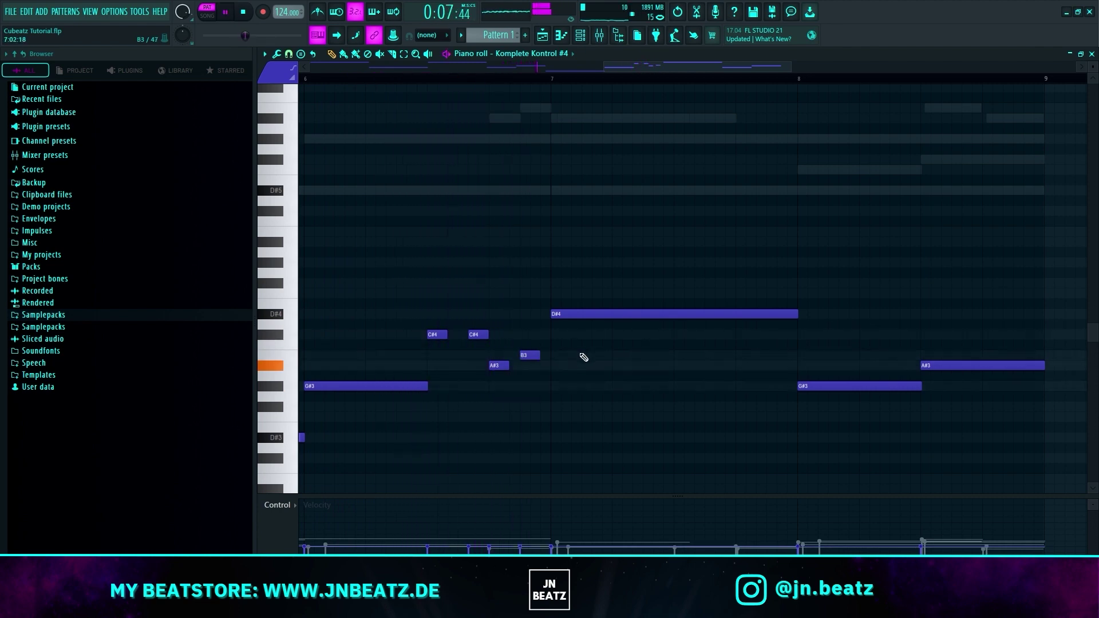
Lower the bar 7 note an octave to D#3 and play back the bass line.
key("ctrl+Down")
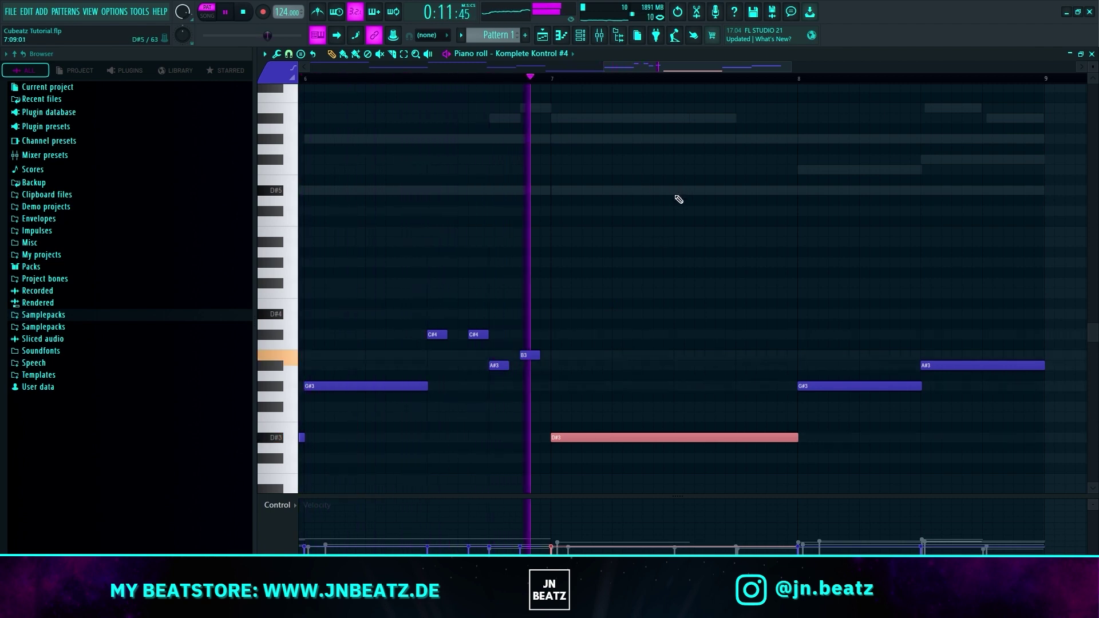
scroll(657, 197, "down", 5)
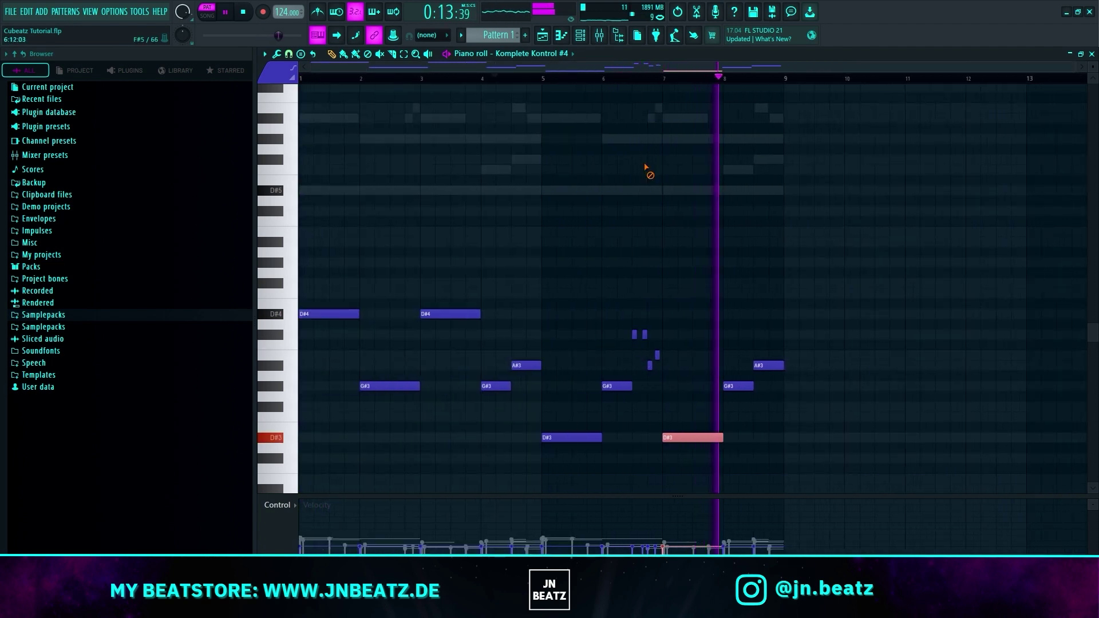
scroll(791, 369, "up", 4)
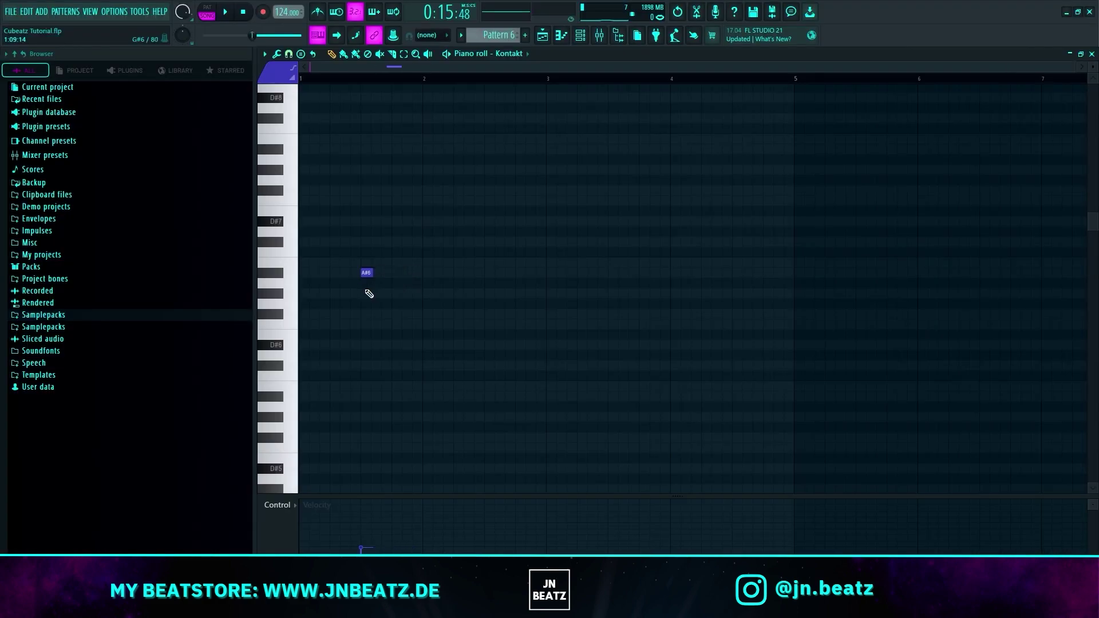
Shorten the Kontakt A#6 note in Pattern 6 to about one step and add a G#6 note on beat 4 of bar 1.
left_click_drag(368, 294, 418, 294)
key("space")
key("space")
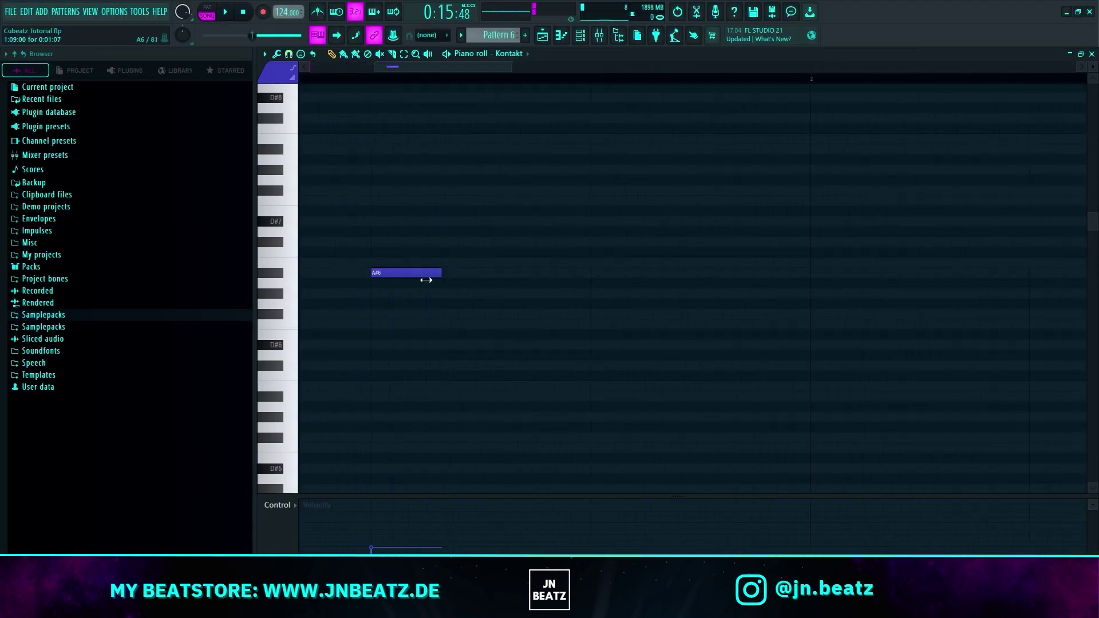
scroll(426, 286, "down", 3)
key("space")
left_click(495, 294)
key("space")
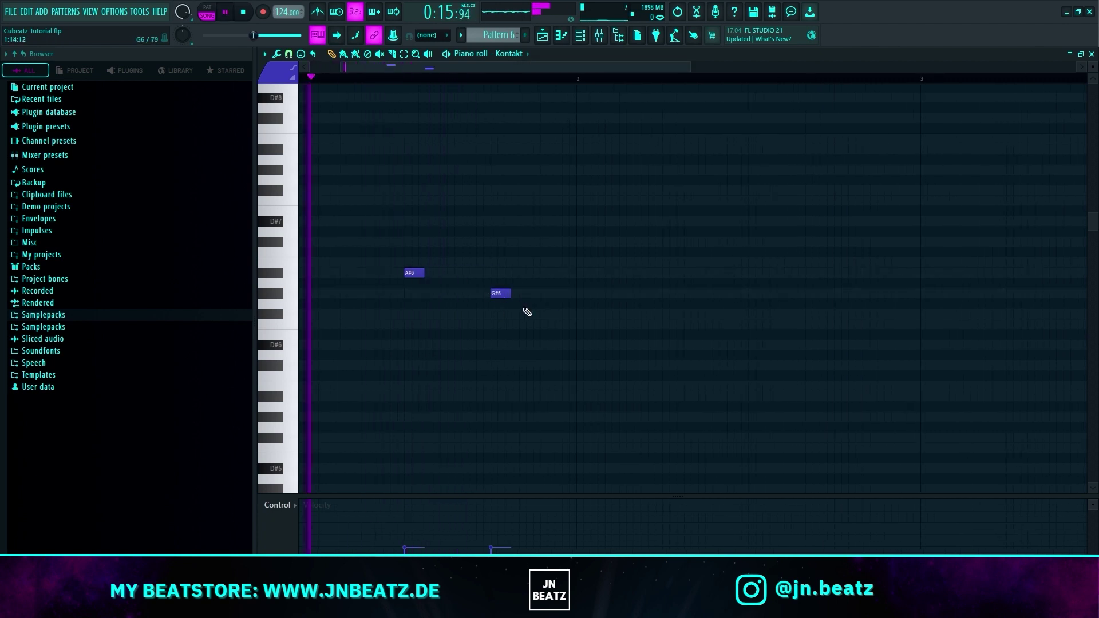
Add short F#6 and F6 notes descending directly after the G#6, playing back after each one.
left_click(516, 315)
key("space")
key("space")
left_click(536, 324)
key("space")
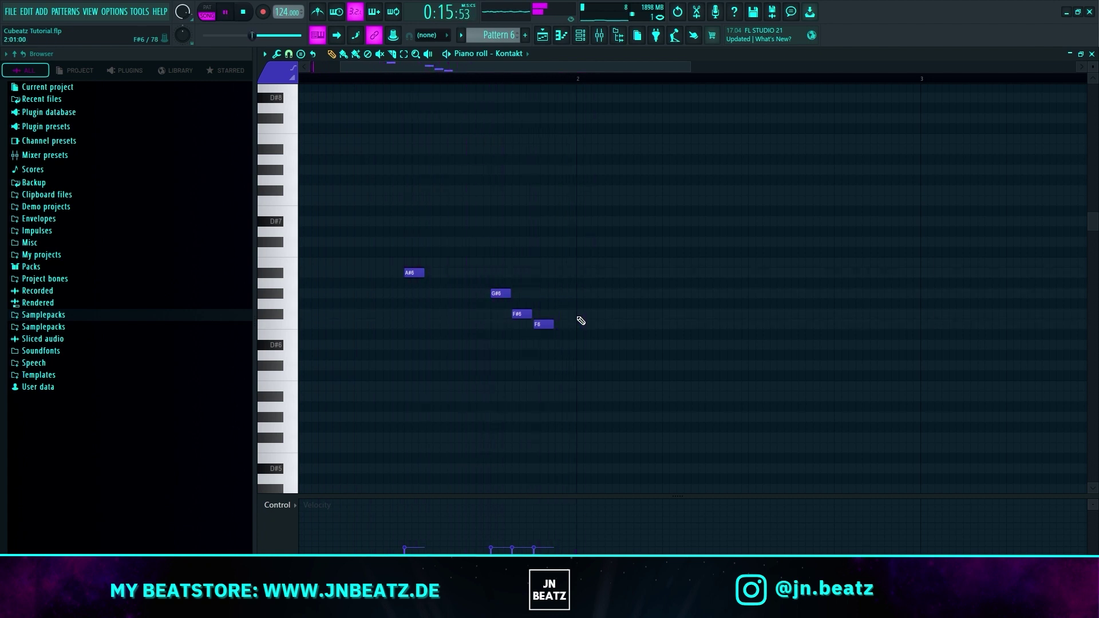
Add an F#6 note at the start of bar 2, lengthen it slightly, and play the phrase.
left_click(578, 315)
key("space")
scroll(527, 332, "up", 3)
key("space")
key("space")
left_click_drag(659, 316, 683, 314)
scroll(678, 321, "down", 3)
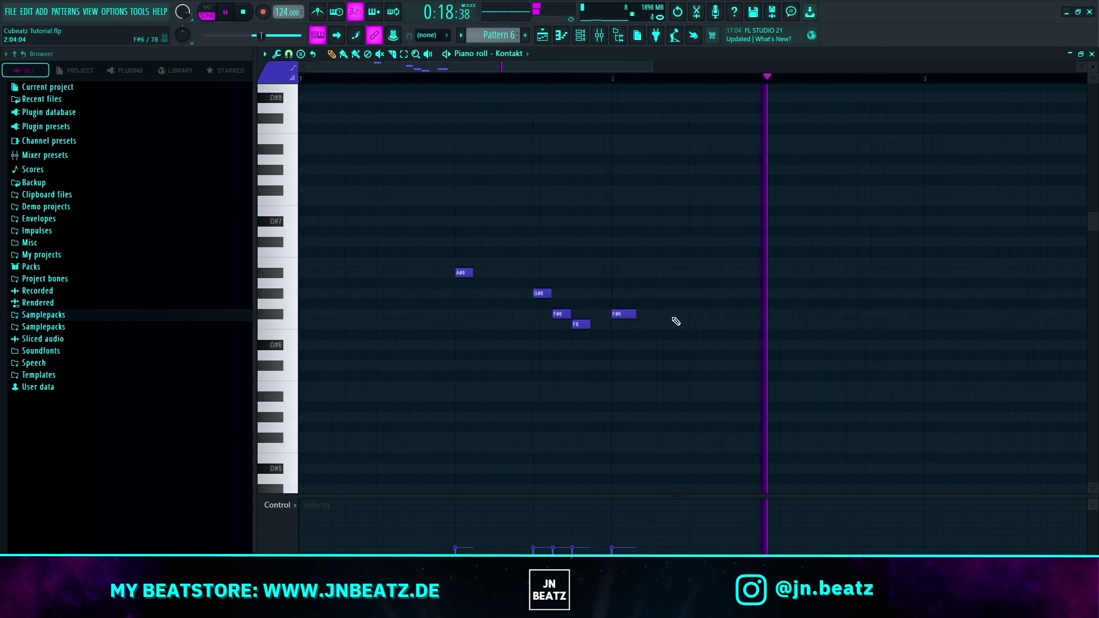
Stop playback and add a short A#6 note on beat 2 of bar 2.
scroll(678, 321, "down", 2)
key("space")
left_click(579, 273)
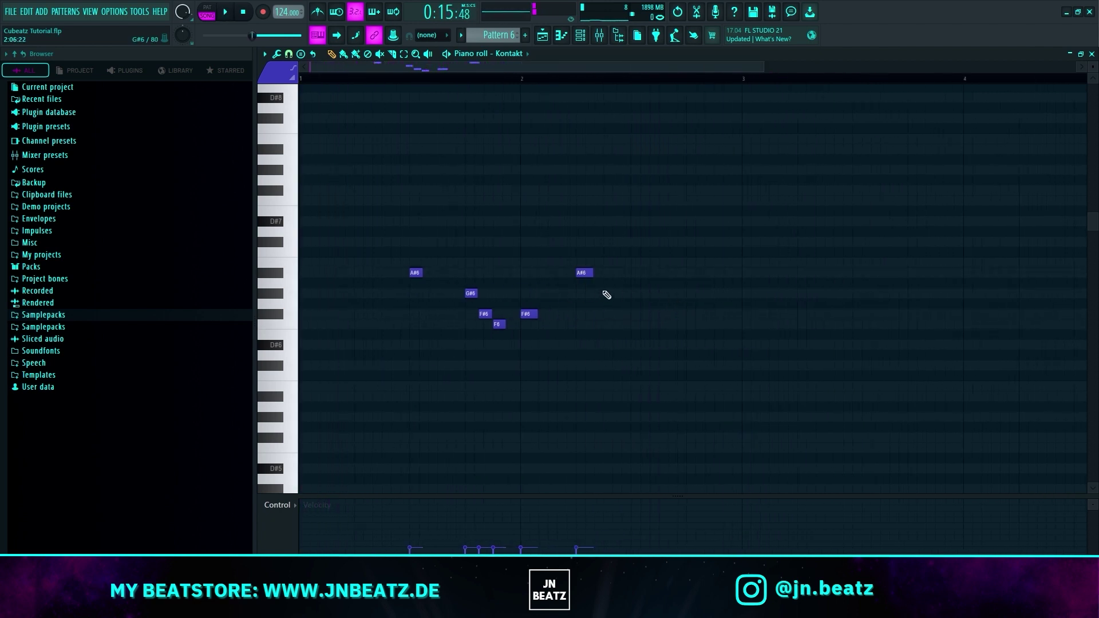
Continue the Kontakt phrase with F#6 and F6 on beats 3 and 4 of bars 2 and 3, plus D#6 and A#6 opening bar 4.
left_click(634, 314)
key("space")
scroll(710, 362, "down", 1)
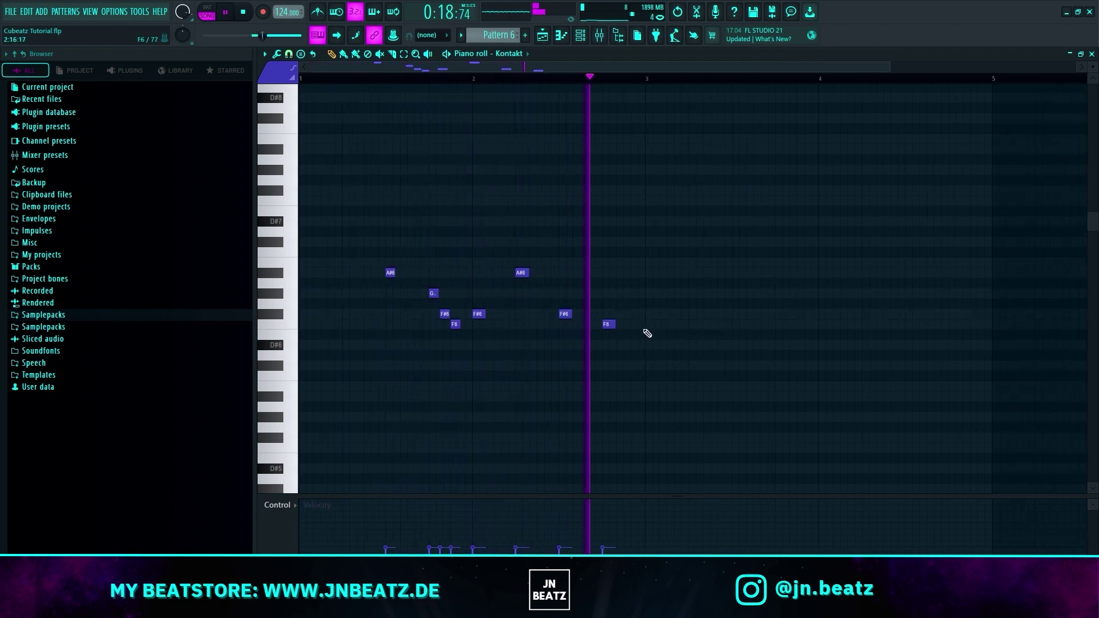
scroll(658, 338, "down", 1)
scroll(745, 326, "up", 2)
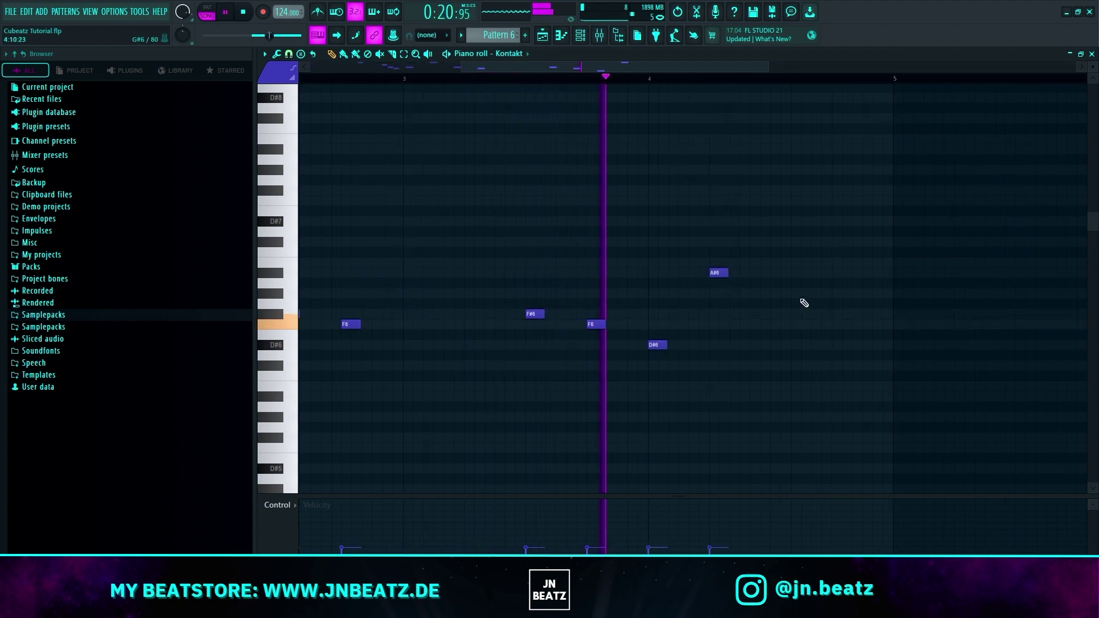
Add a G#6 note on beat 3 of bar 4 and another G#6 just before beat 4, and play the phrase.
left_click(776, 294)
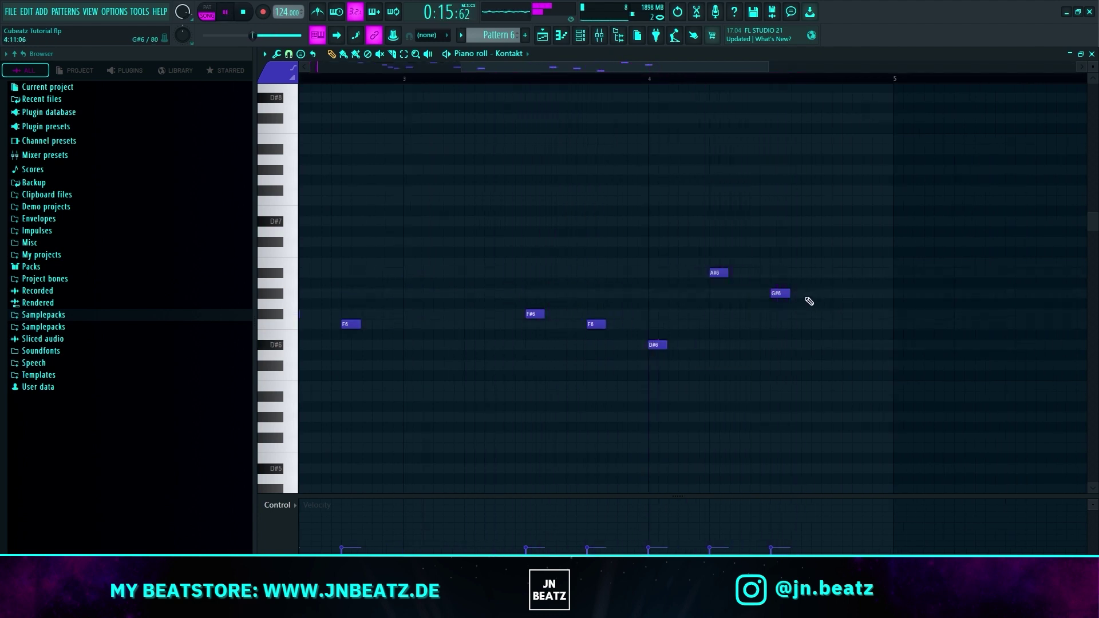
scroll(815, 305, "up", 2)
left_click(823, 295)
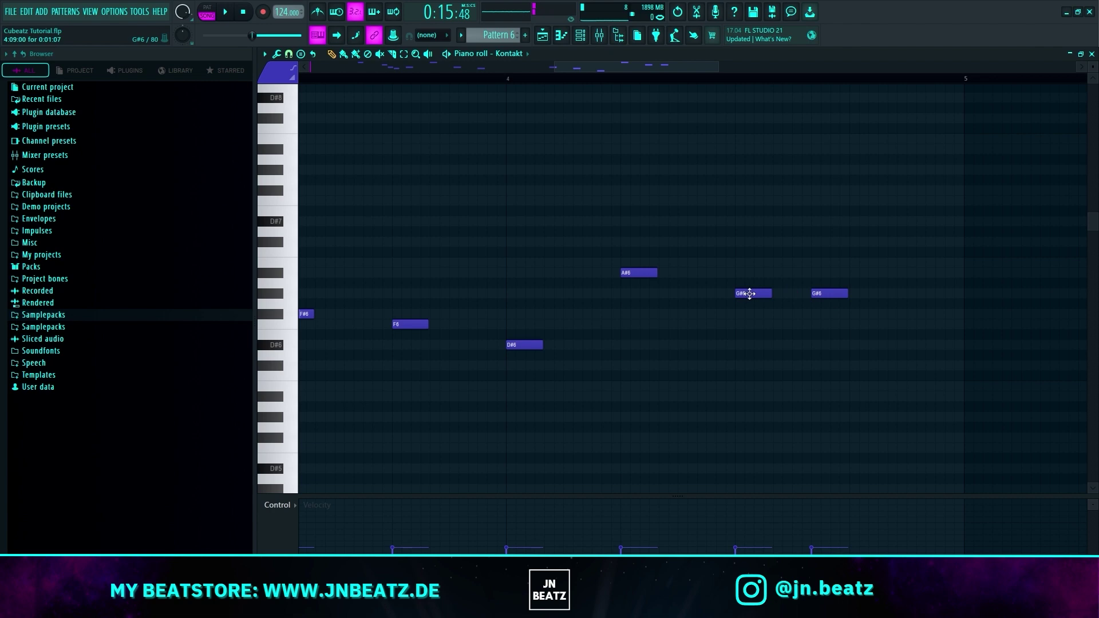
key("space")
key("space")
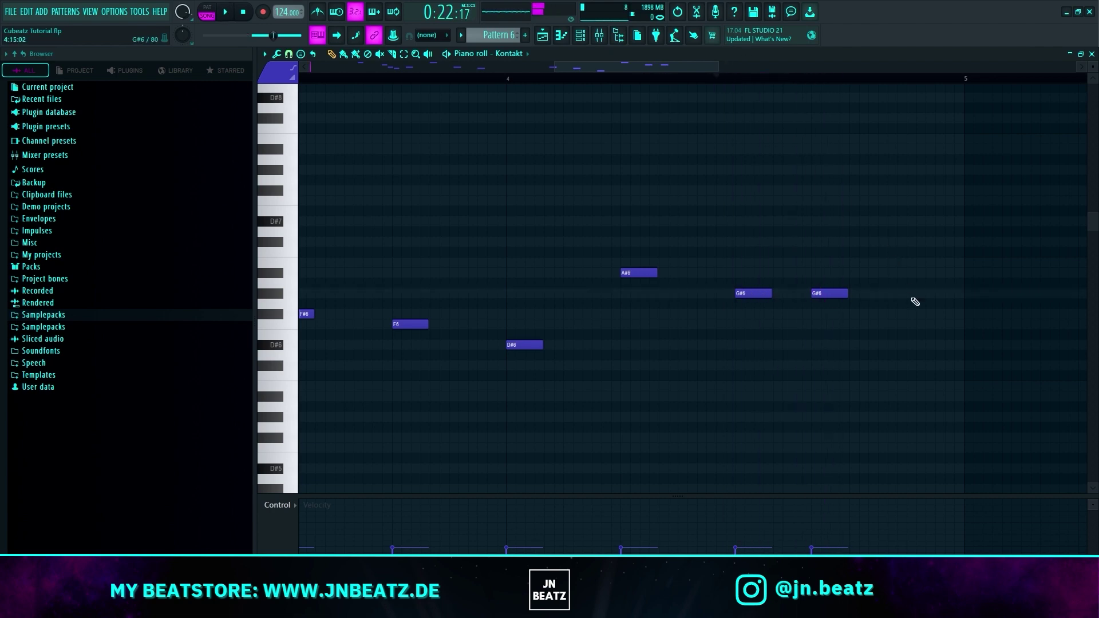
Add a closing F6 note just after beat 4 of bar 4, without the extra F6 on the beat, and play it back.
left_click(865, 325)
left_click(902, 326)
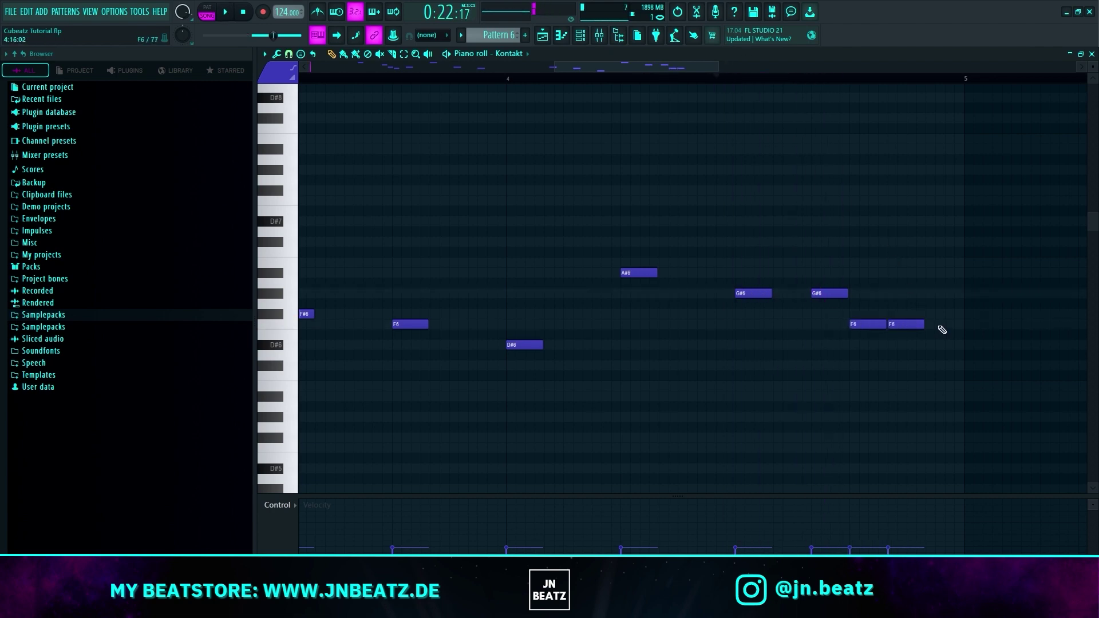
right_click(866, 325)
key("space")
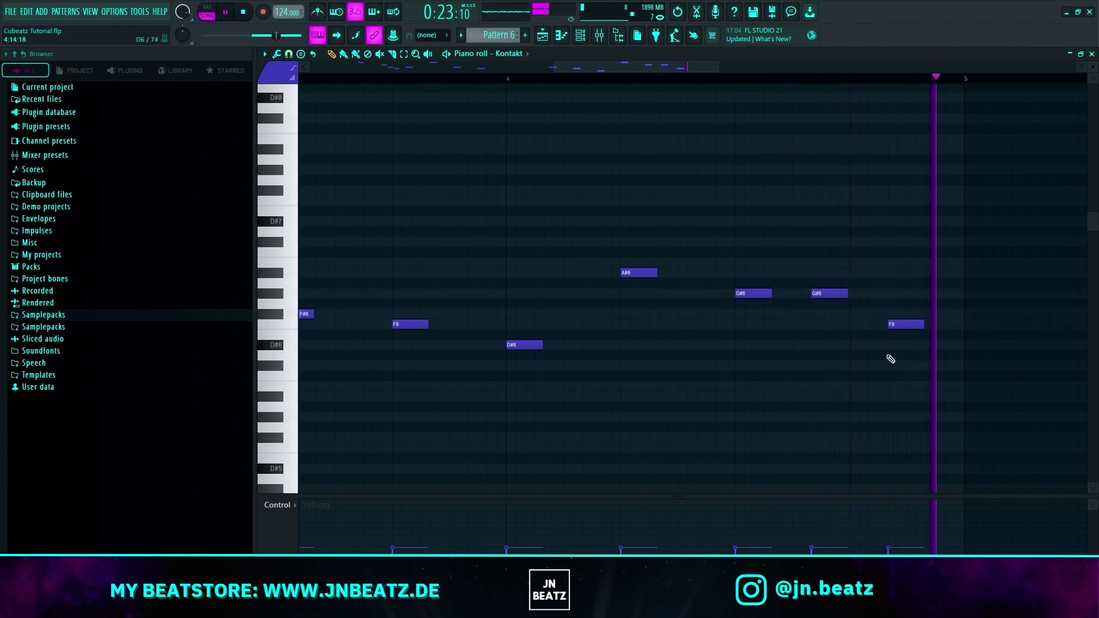
scroll(759, 311, "down", 5)
key("space")
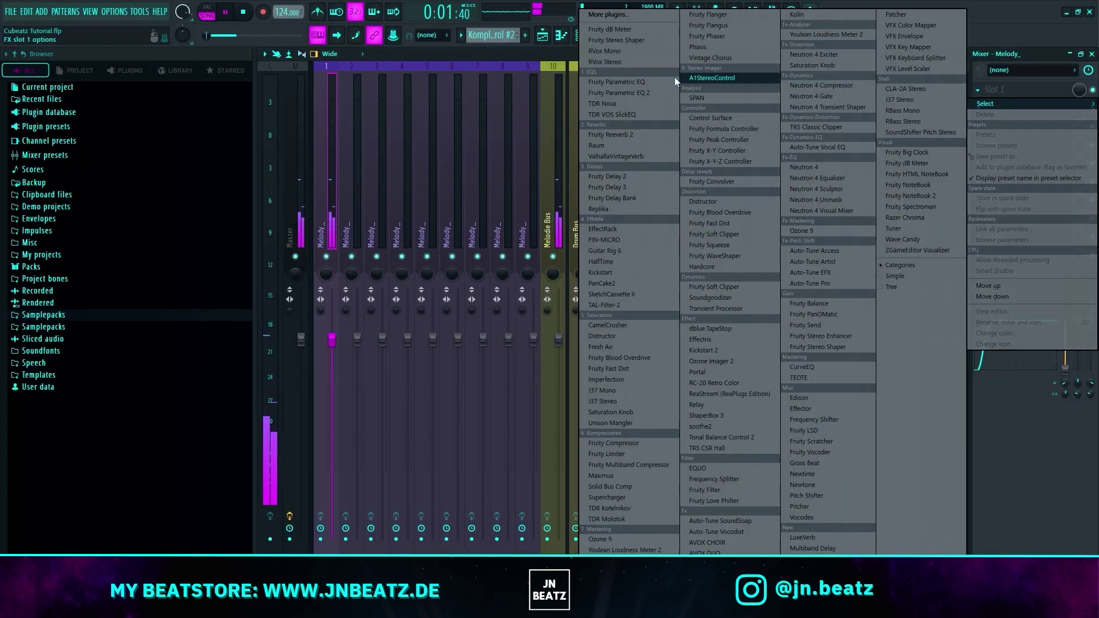
Load Fruity Parametric EQ 2 on mixer insert 1 with its high-shelf cut moved higher, and add HalfTime with smoothing raised.
left_click(640, 93)
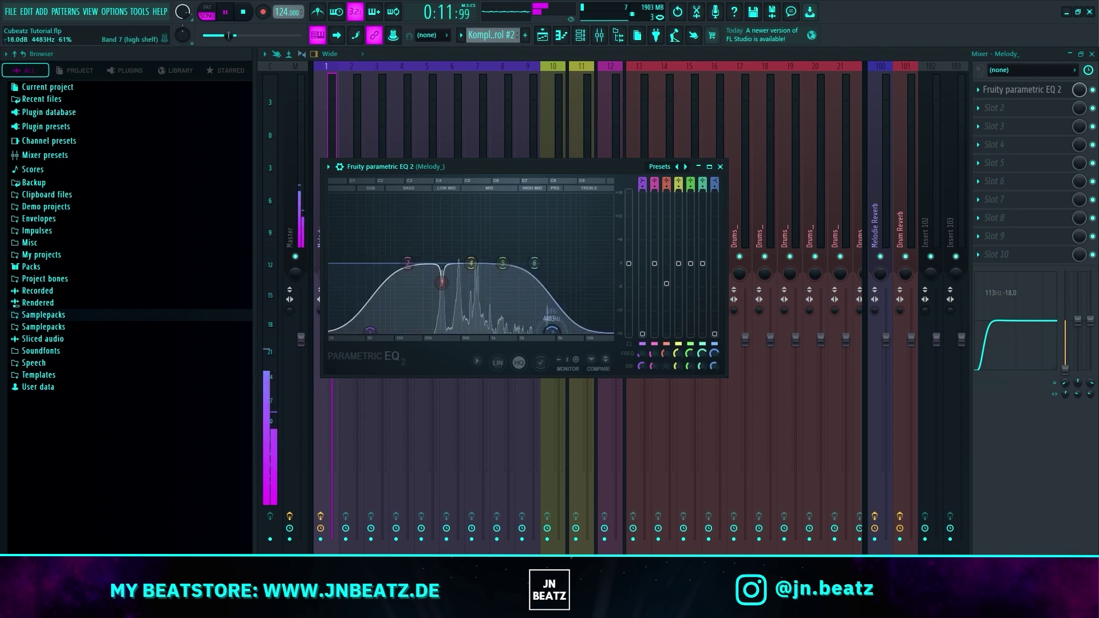
left_click_drag(552, 331, 571, 330)
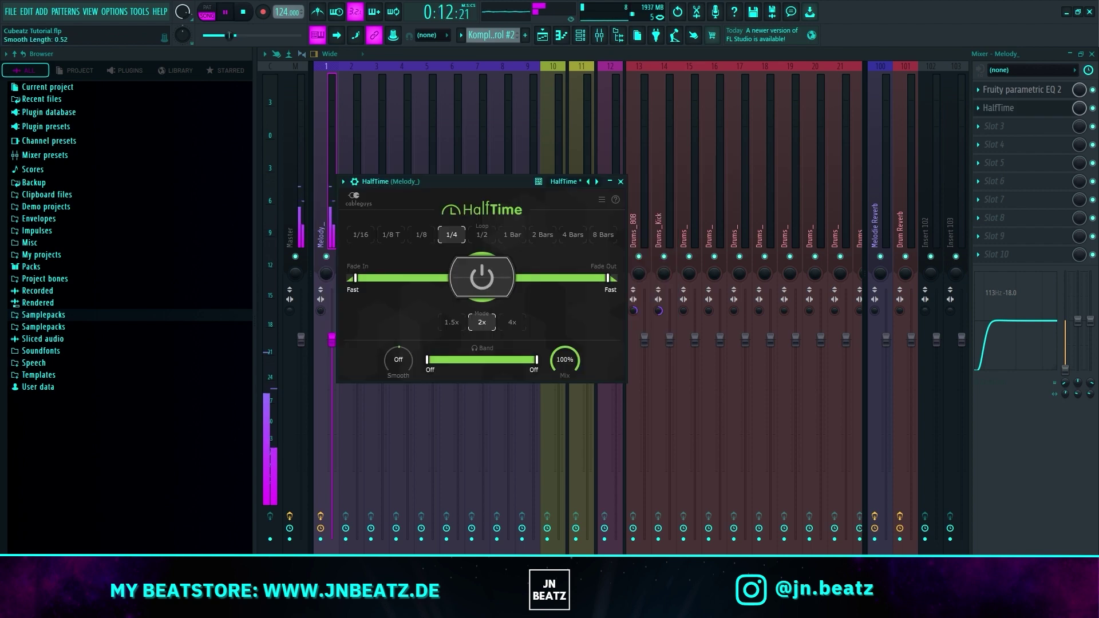
left_click_drag(398, 360, 398, 324)
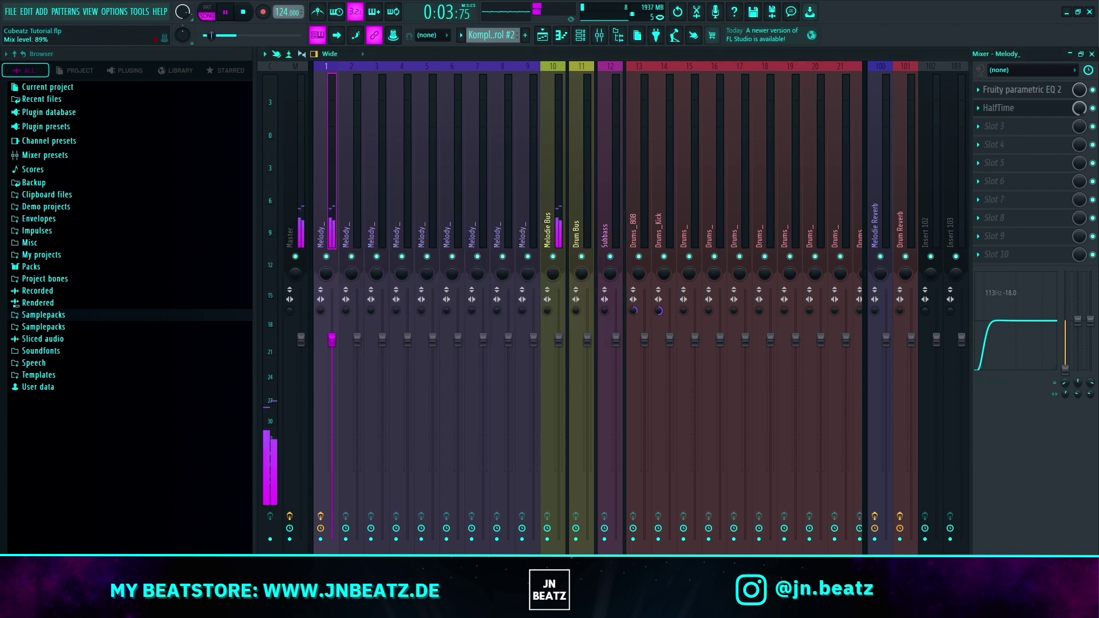
Load Portal on insert 2 and choose the Darkwrld preset from the Grainsynthesis collection.
left_click(994, 90)
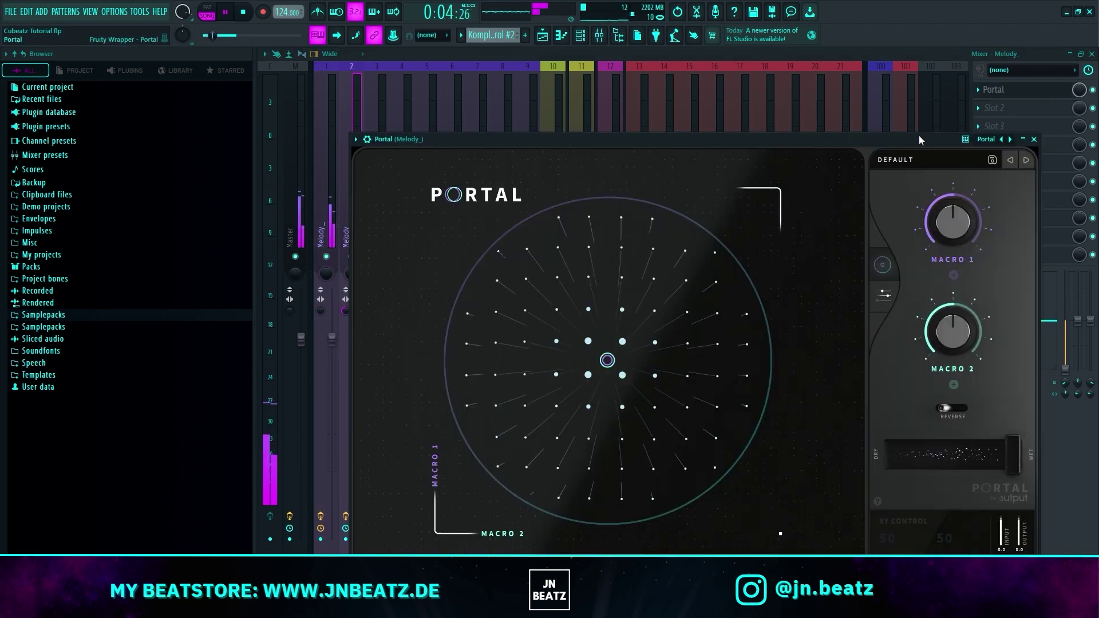
left_click(890, 162)
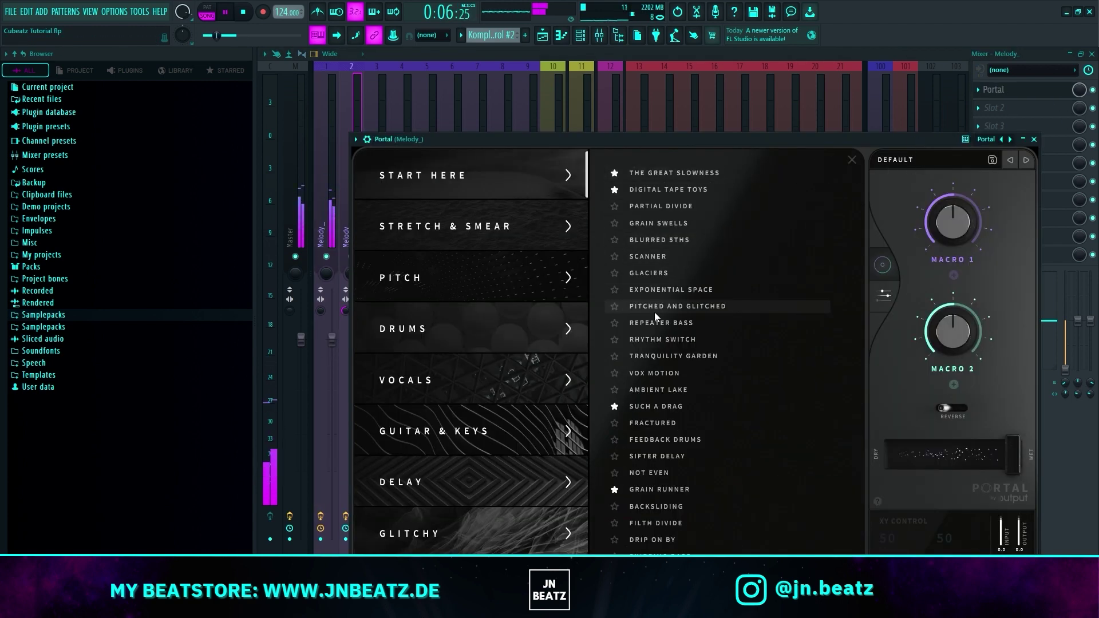
scroll(449, 416, "down", 5)
left_click(448, 417)
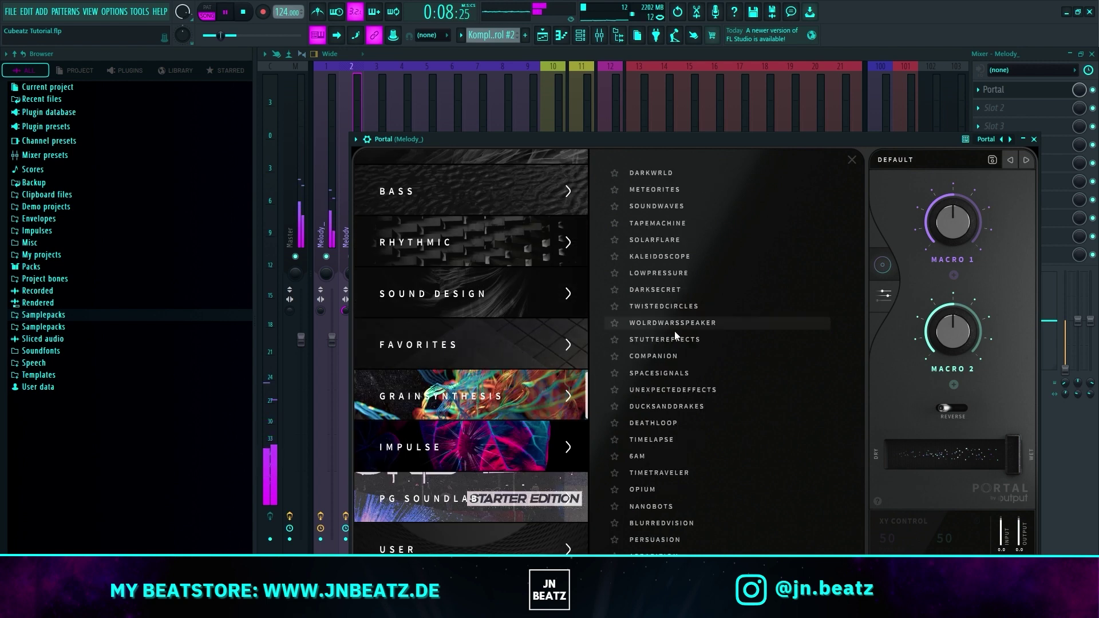
left_click(671, 177)
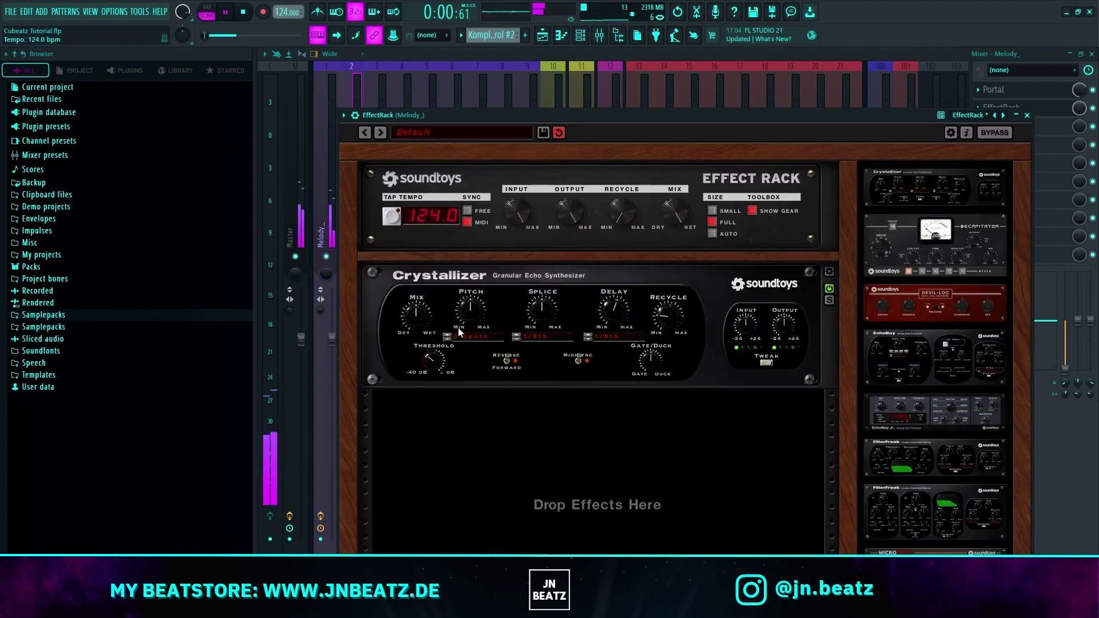
Process insert 2 with Crystallizer pitched to 1200 cents and two Fruity Parametric EQ 2 instances, and lower its fader.
left_click_drag(471, 317, 477, 285)
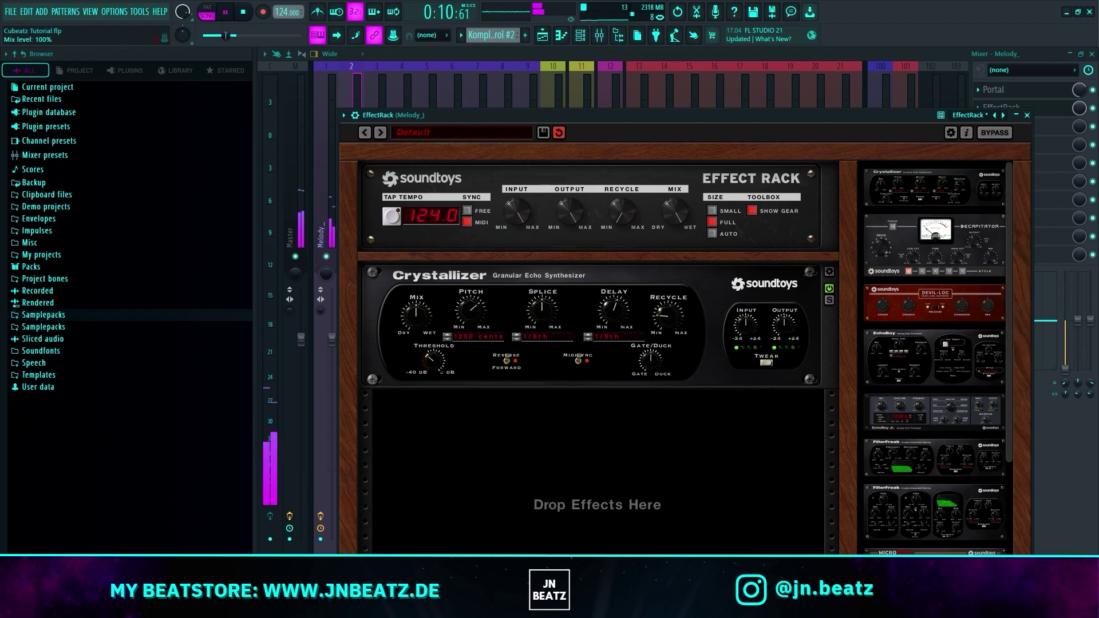
left_click(926, 53)
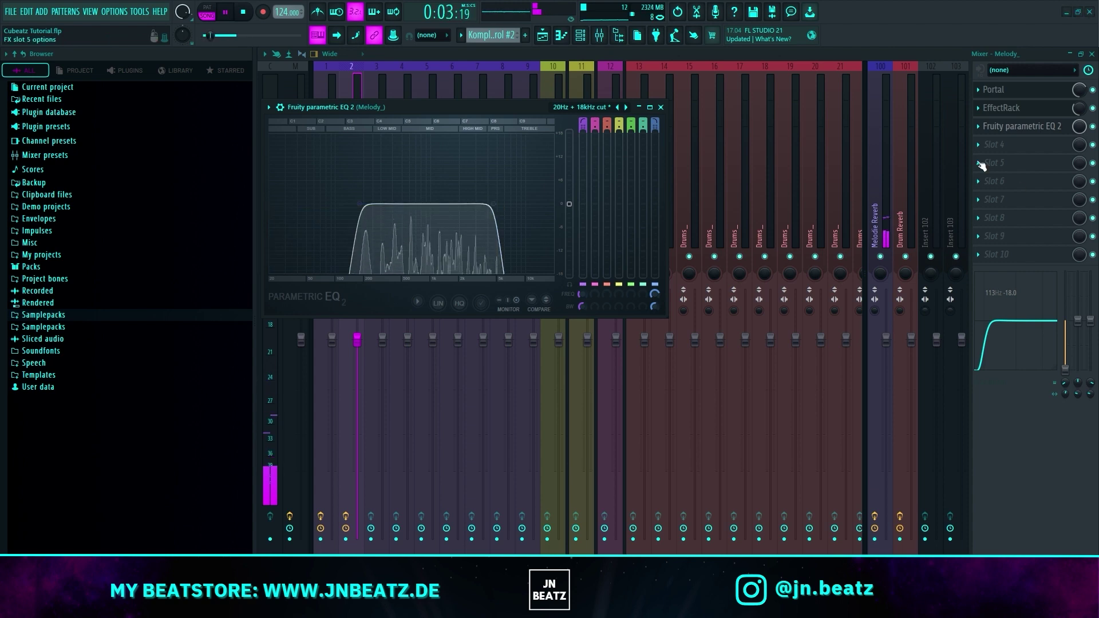
left_click(1006, 142)
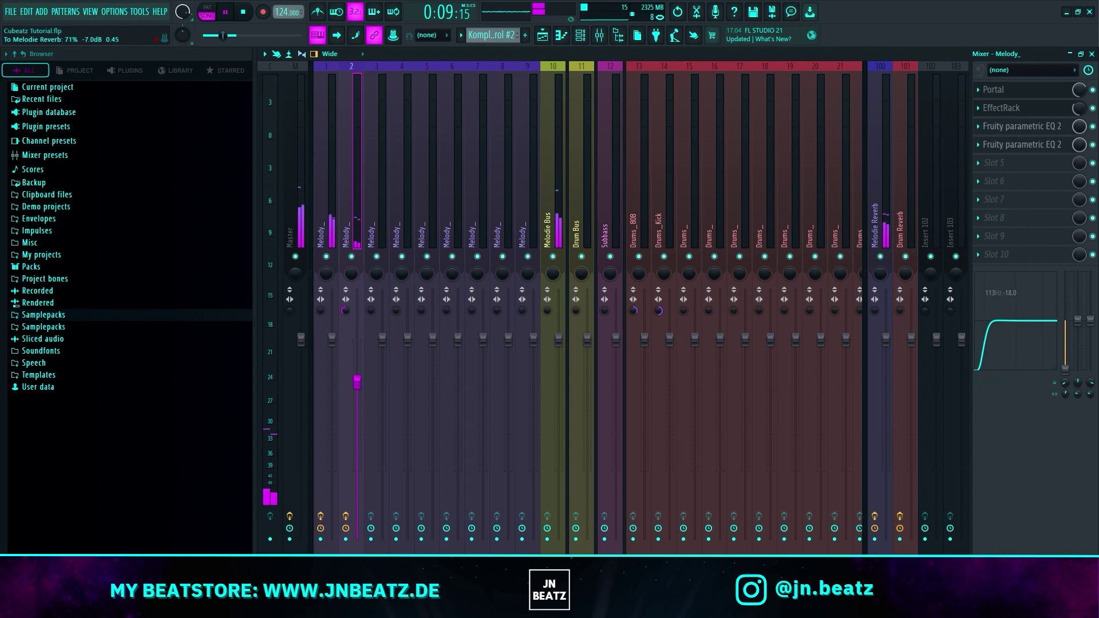
left_click_drag(357, 382, 357, 387)
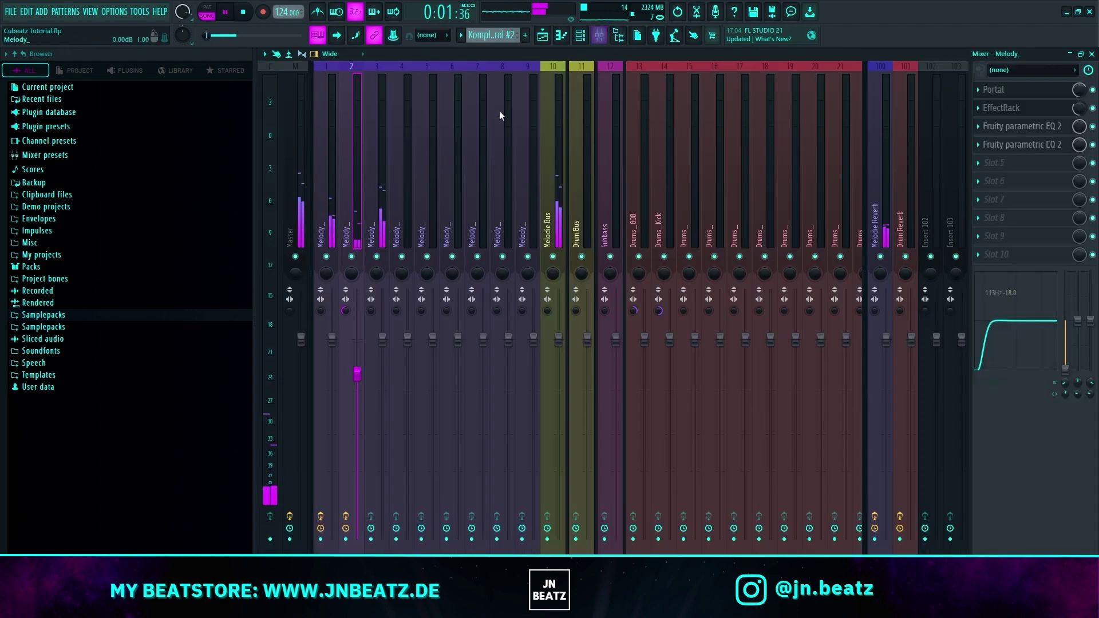
Lower the fader of insert 3 and add Fruity Parametric EQ 2 and Fresh Air to it.
left_click(369, 210)
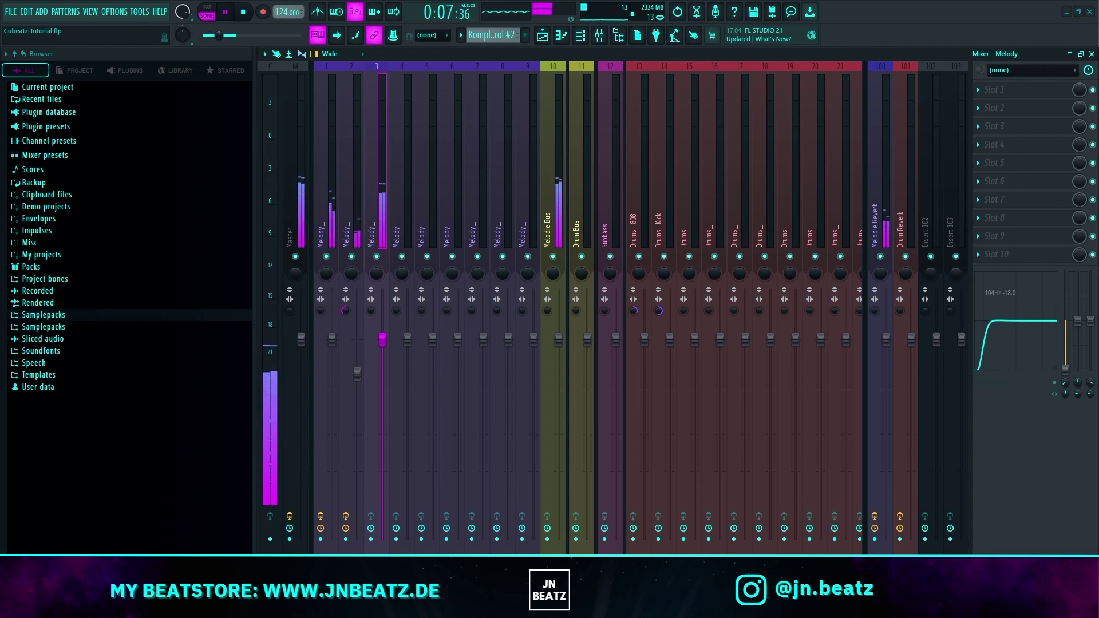
left_click_drag(552, 344, 569, 255)
left_click_drag(366, 321, 382, 390)
left_click(380, 94)
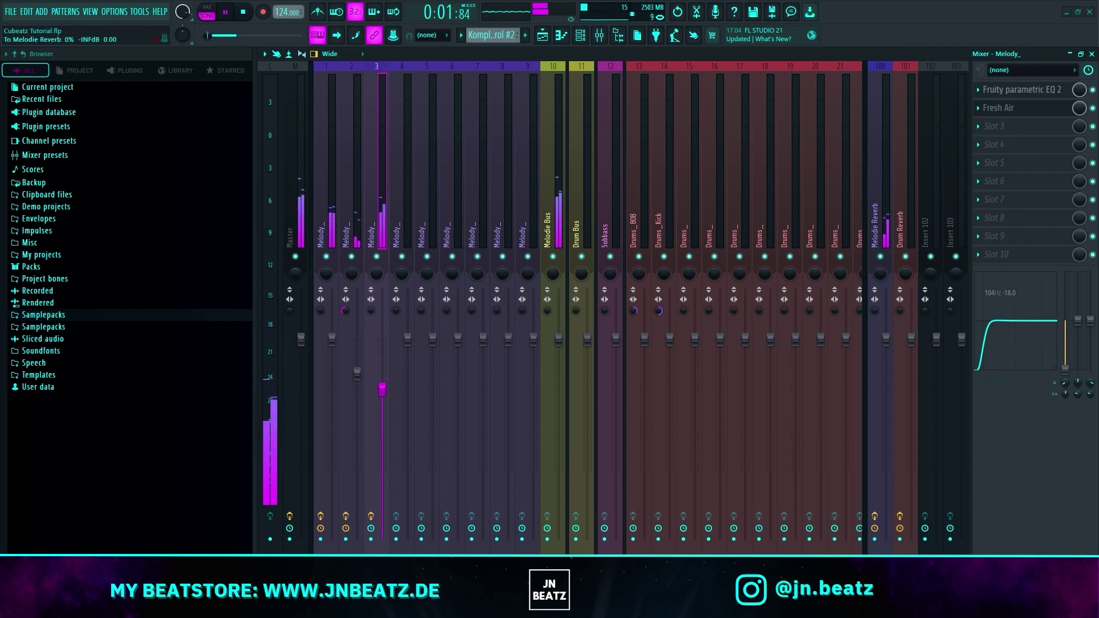
Send insert 3 to the Melodie Reverb at 66% and lower its fader further.
left_click_drag(880, 566, 881, 562)
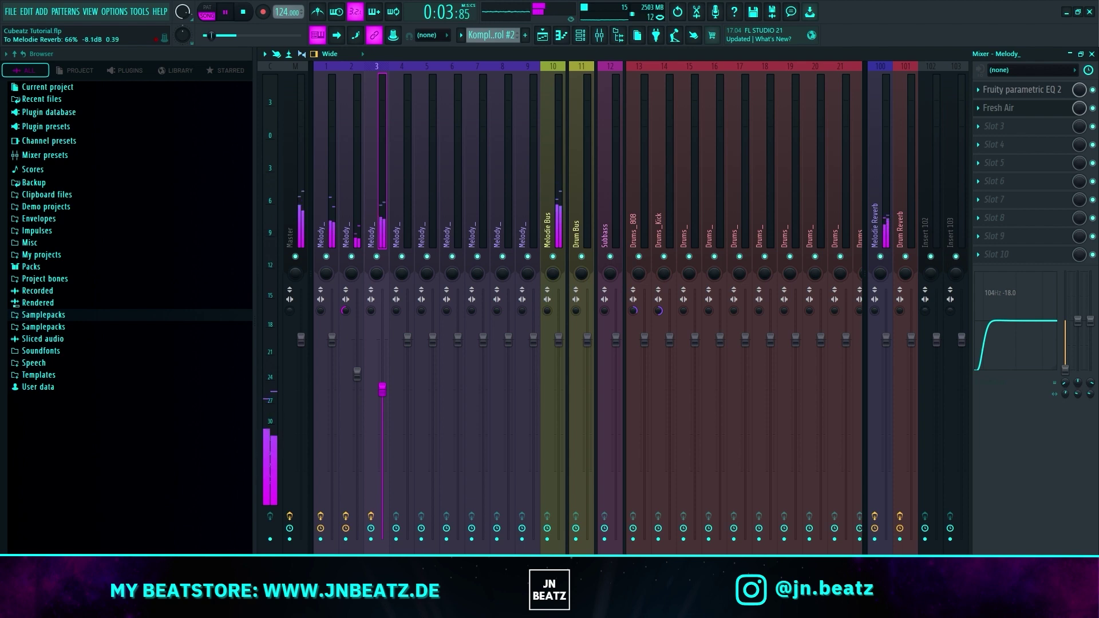
left_click_drag(382, 390, 382, 411)
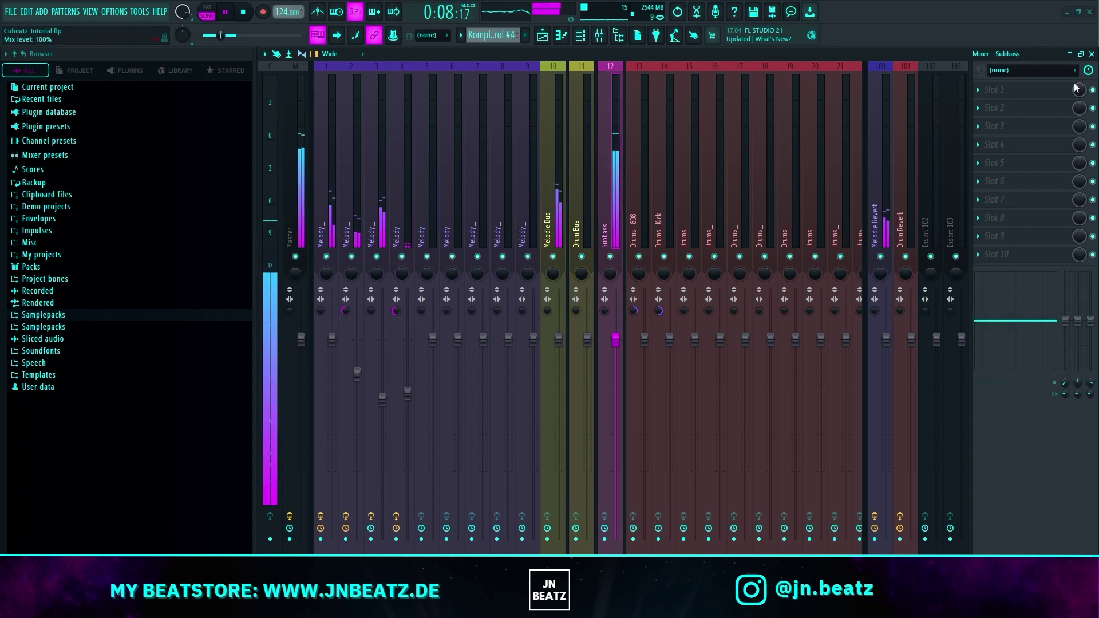
Add Fruity Parametric EQ 2 to the Subbass insert with the 20Hz + 18kHz cut preset and low-pass it at about 251 Hz.
left_click(993, 90)
left_click(619, 92)
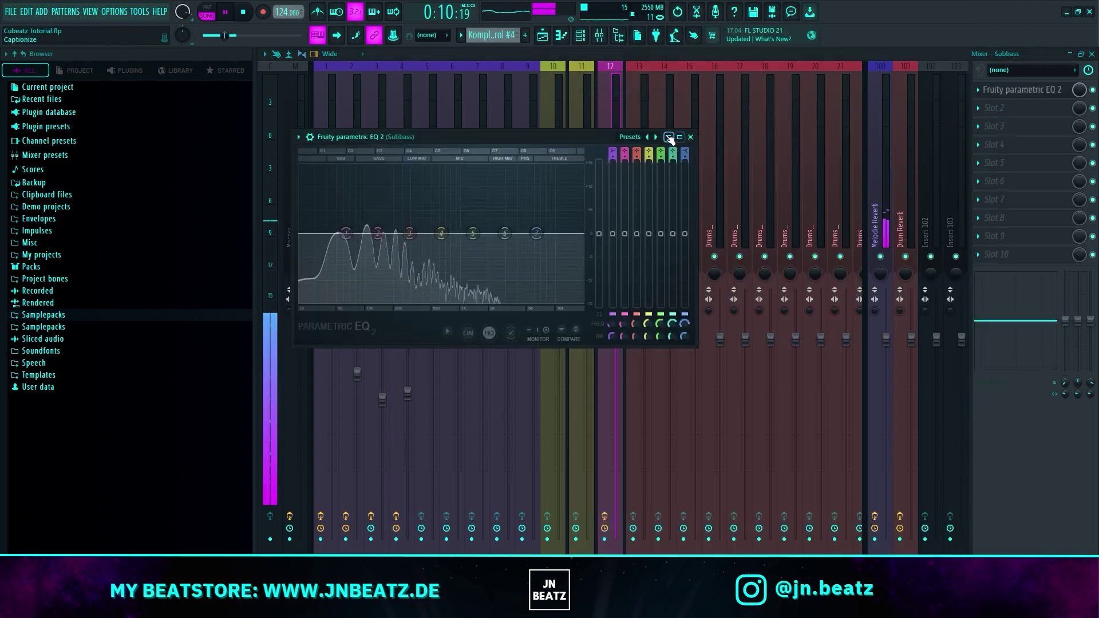
left_click(655, 137)
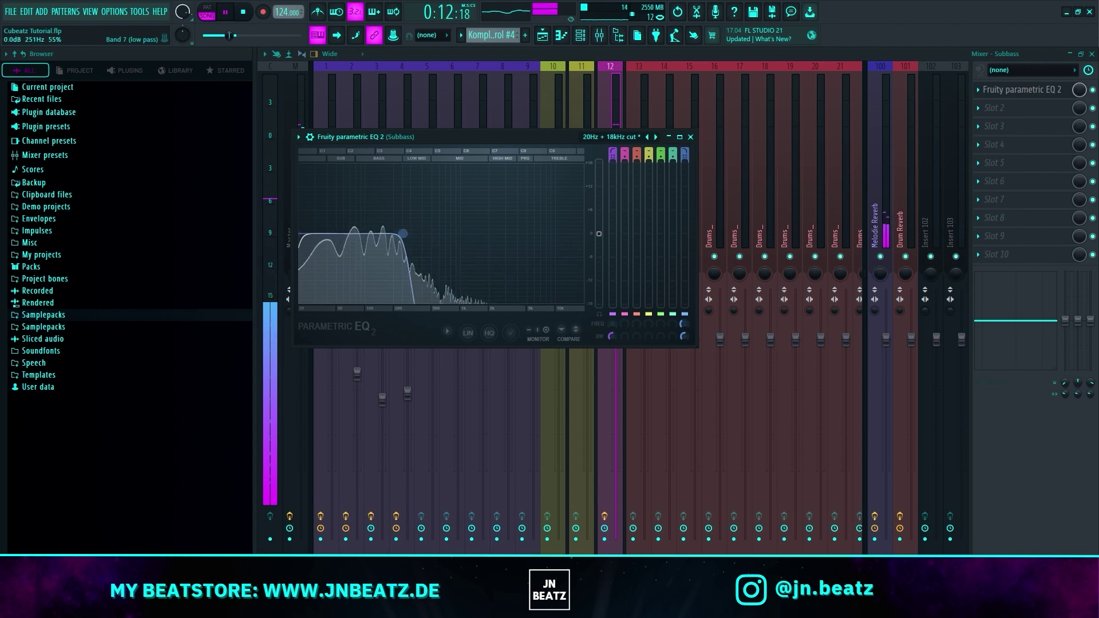
Add a second Fruity Parametric EQ 2 to the Subbass insert, boosting the lows and dipping band 2 around 138 Hz.
left_click(581, 36)
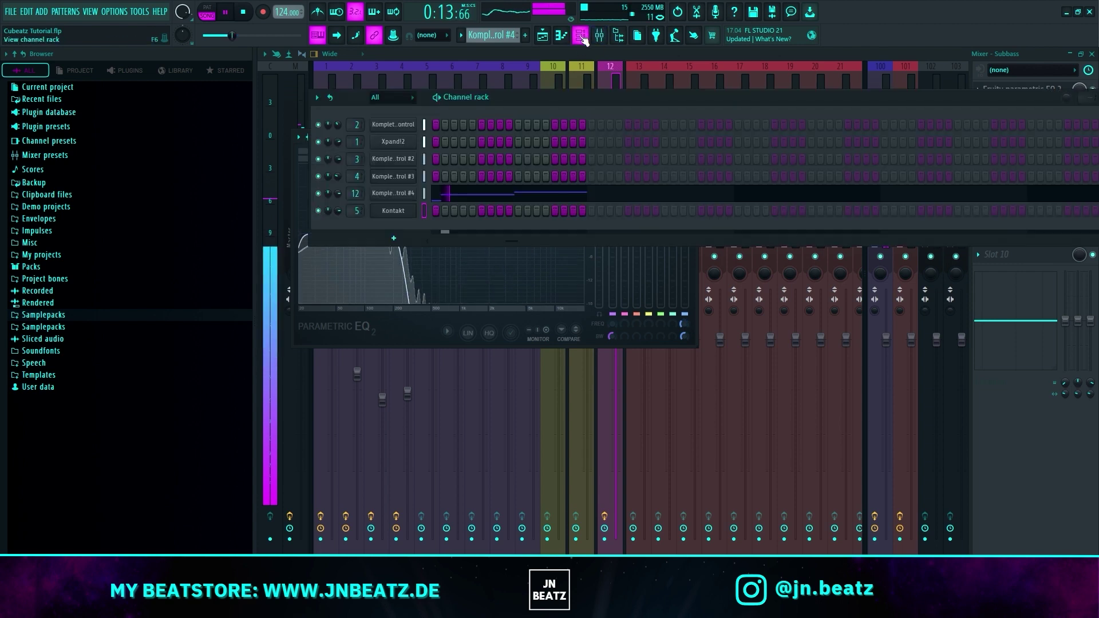
left_click(465, 194)
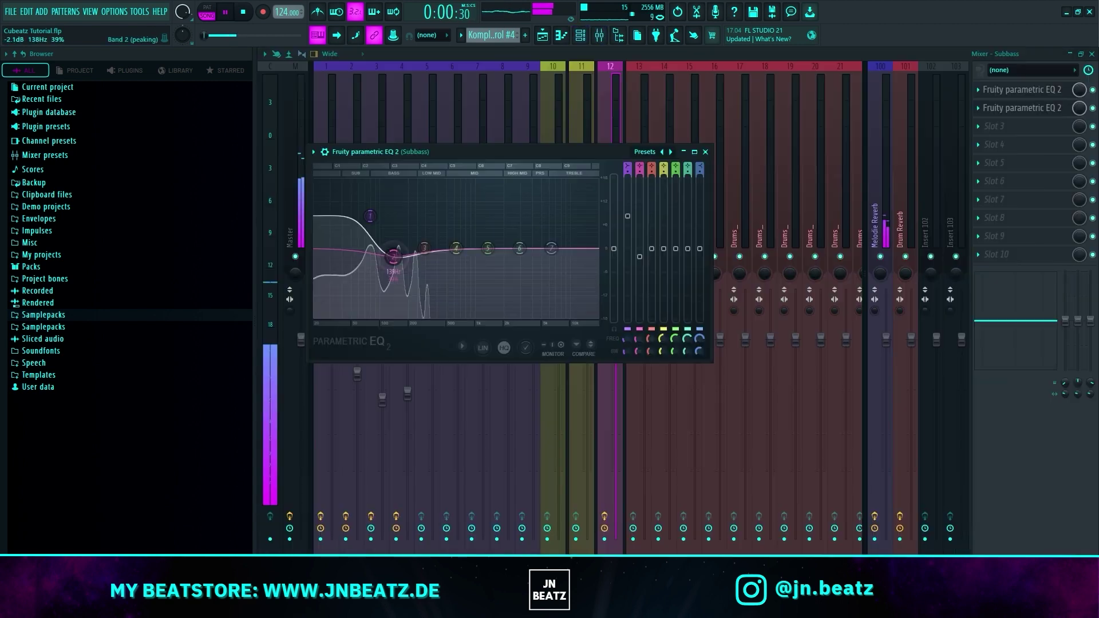
left_click_drag(399, 260, 401, 269)
left_click_drag(370, 216, 373, 224)
left_click_drag(395, 259, 398, 263)
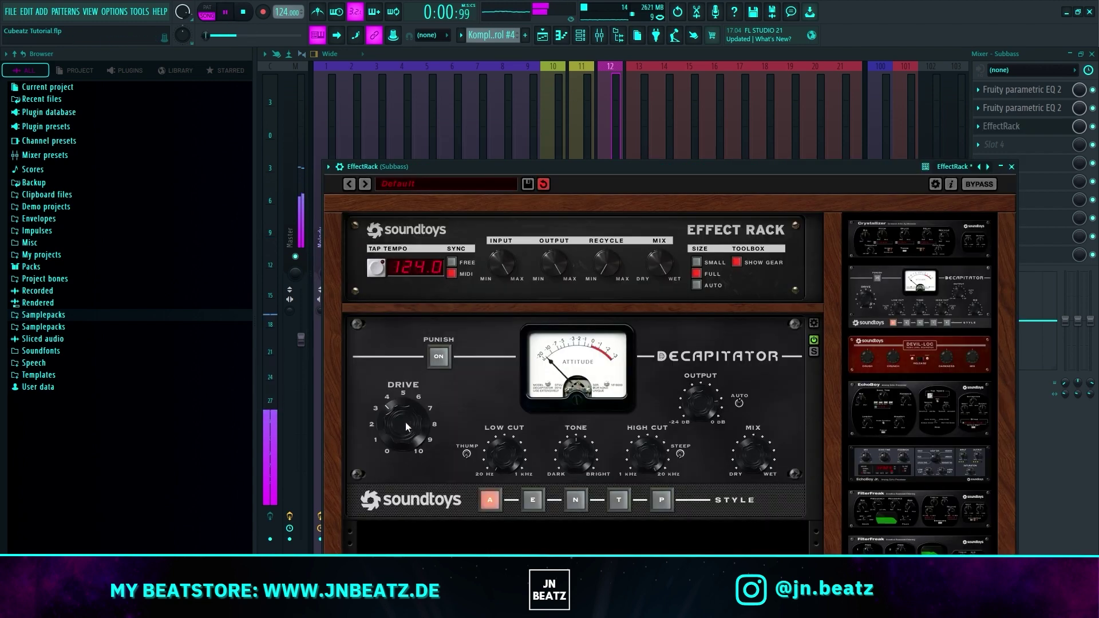
Saturate the Subbass with EffectRack's Decapitator, adjusting its drive and lowering its mix, and load Unison Mangler with Expand at 63%.
mouse_move(425, 430)
left_mouse_down()
mouse_move(410, 385)
mouse_move(404, 427)
left_mouse_up()
left_click_drag(747, 458, 743, 488)
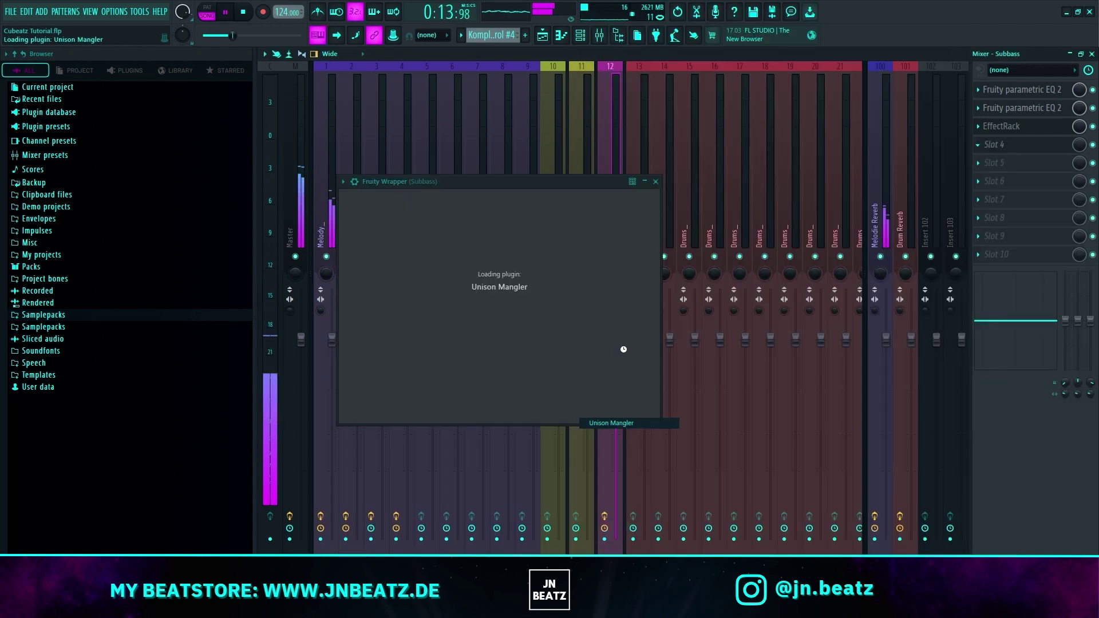
left_click_drag(634, 386, 665, 328)
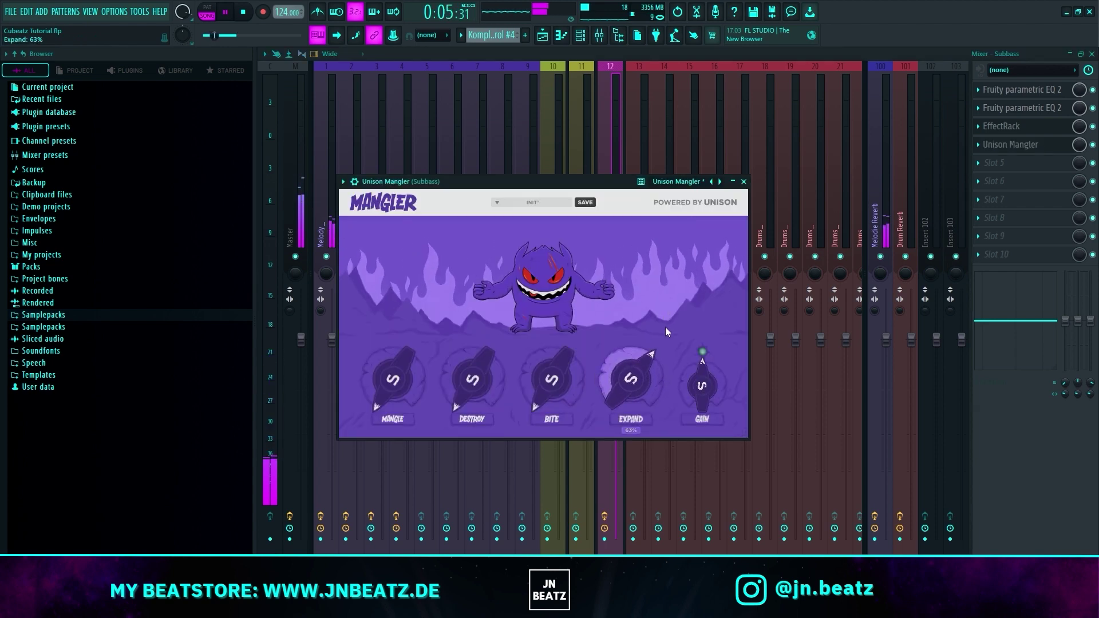
left_click(617, 149)
key("space")
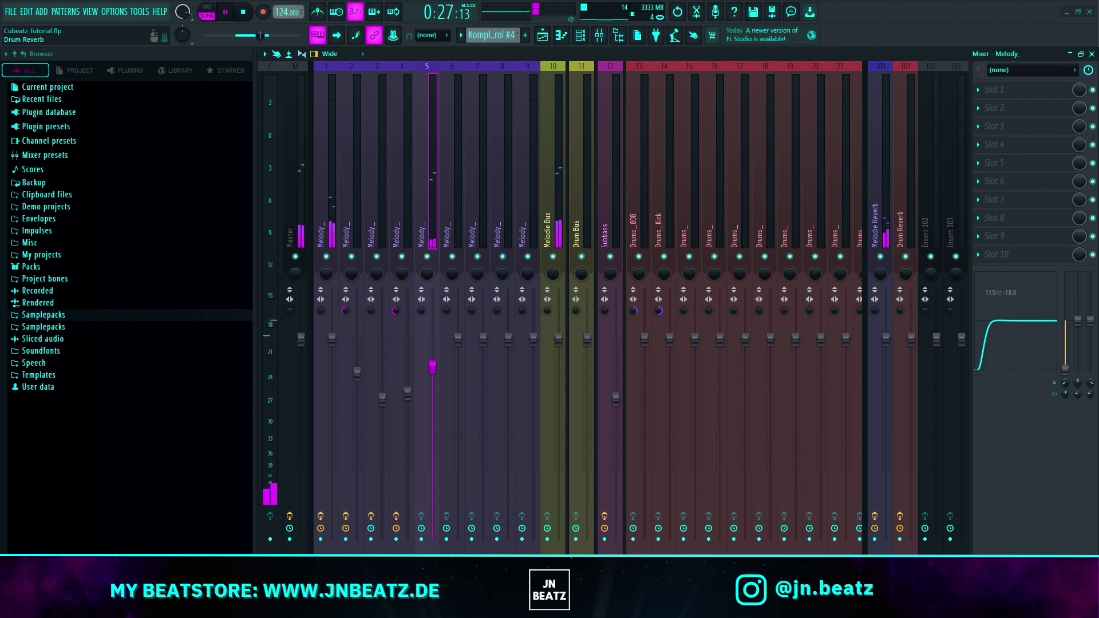
Load Fruity Parametric EQ 2 on insert 5 with the 20Hz + 18kHz cut preset, raising the high-pass and lowering the low-pass cutoff.
left_click(1007, 89)
left_click(684, 90)
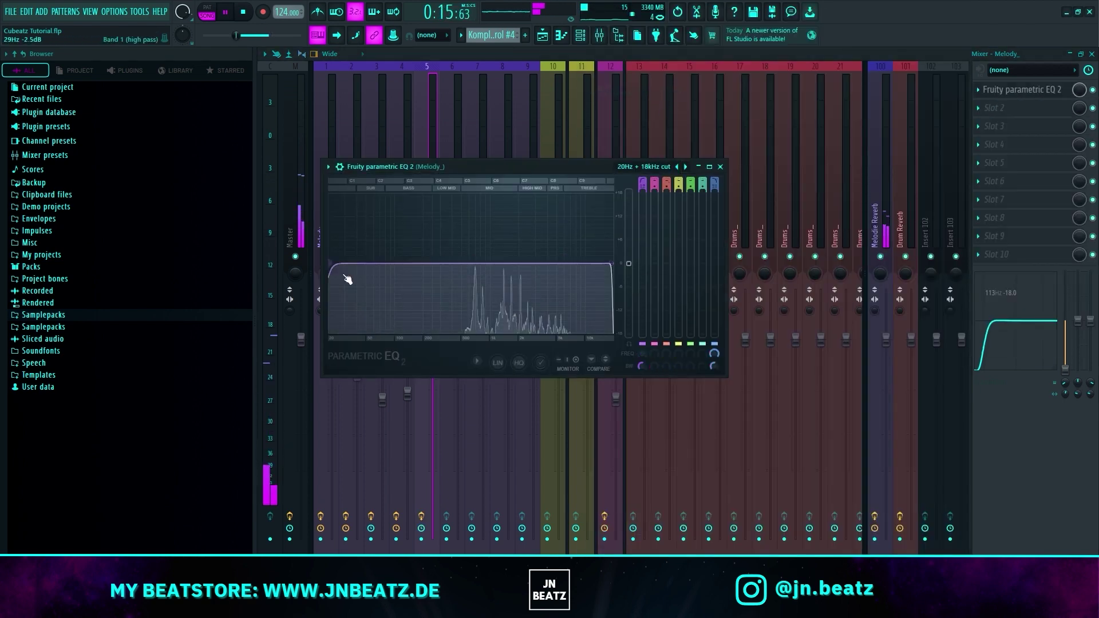
left_click_drag(344, 277, 450, 263)
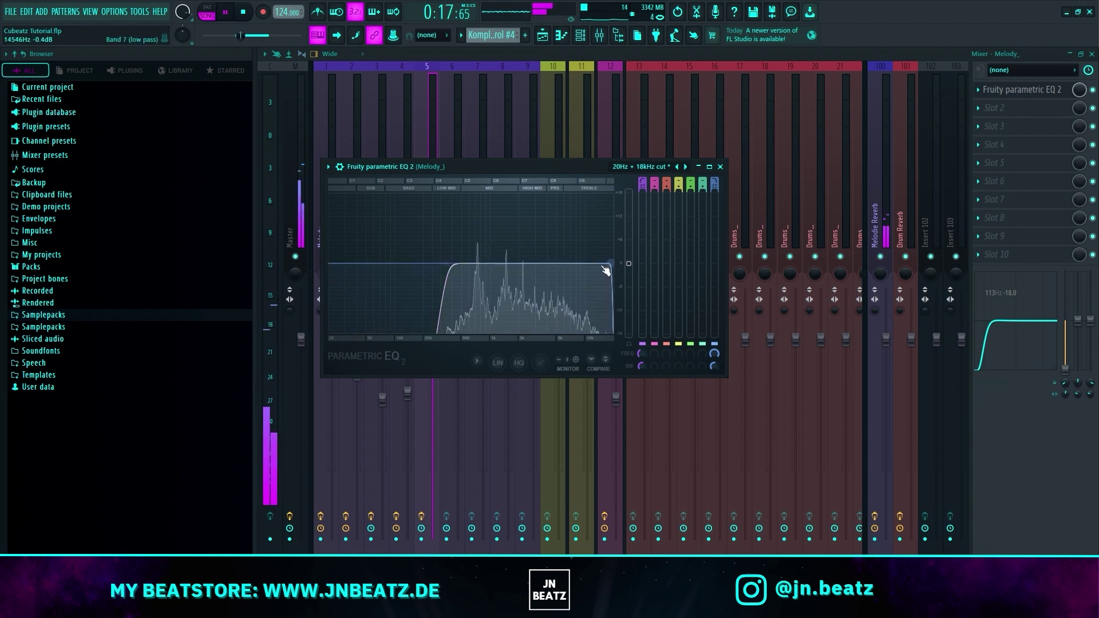
left_click_drag(610, 263, 570, 264)
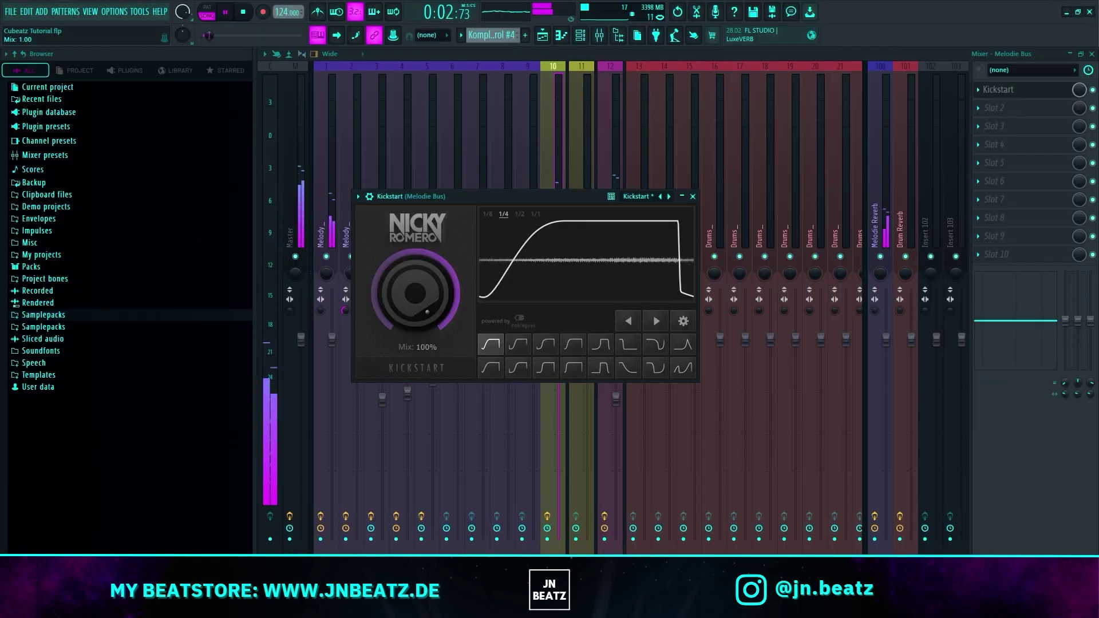
Reduce the mix of Kickstart on the Melodie Bus.
left_click_drag(415, 293, 415, 310)
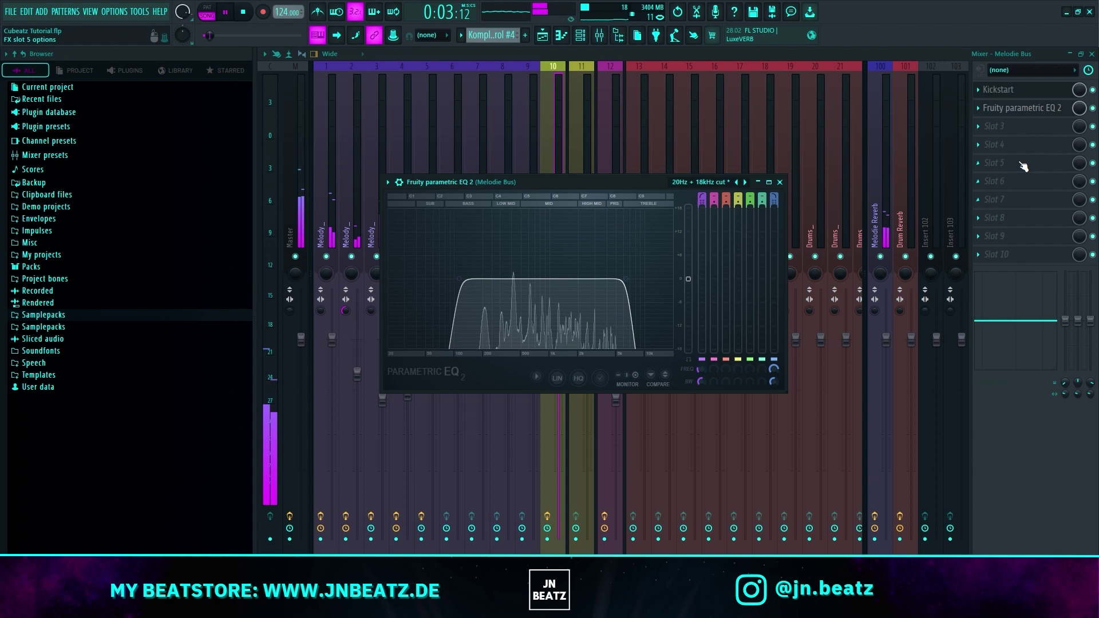
Toggle the Melodie Bus's Fruity Parametric EQ 2 for comparison, and load J37 Stereo in slot 3 with the Attack Of The Time Flies preset.
left_click(1022, 108)
left_click(1093, 108)
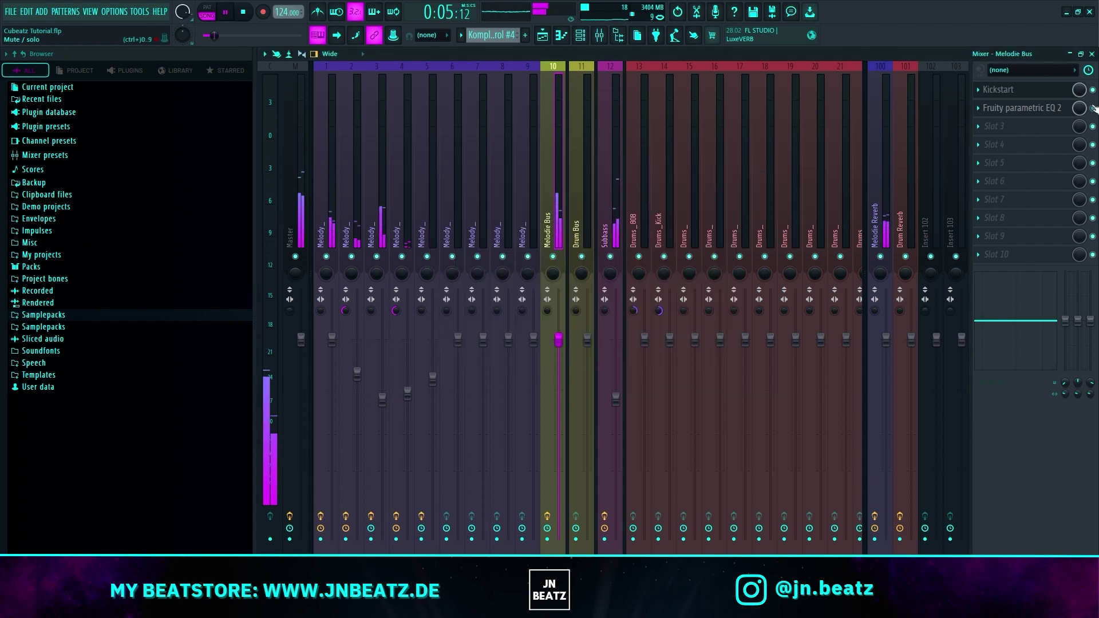
left_click(1039, 112)
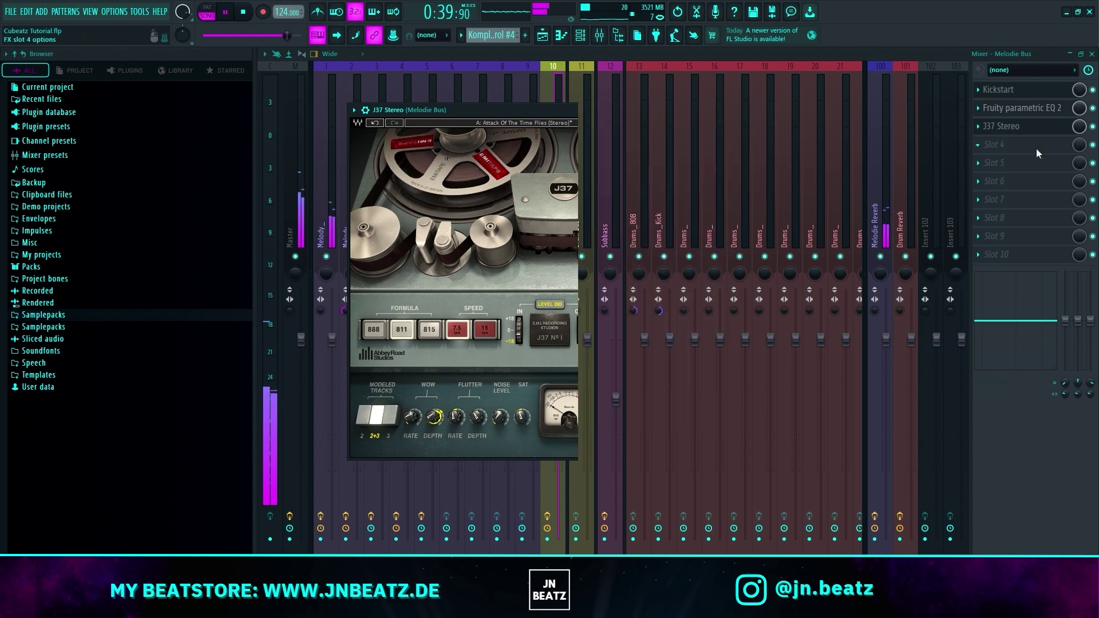
Load Vintage Chorus in slot 4 of the Melodie Bus and reduce its mix level.
left_click(1036, 154)
left_click(736, 57)
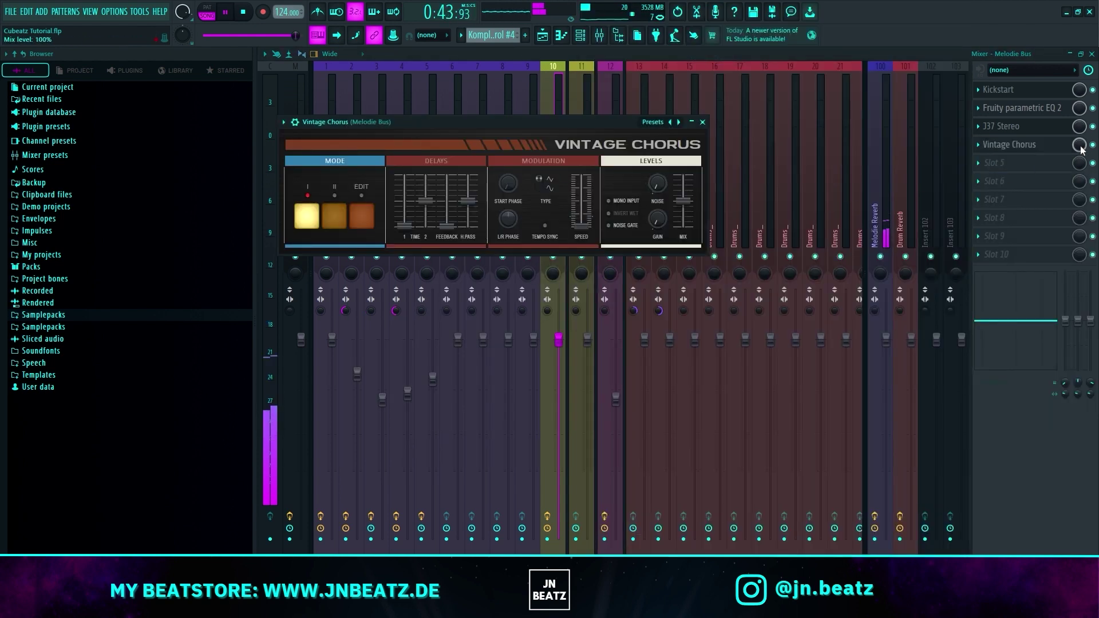
left_click_drag(1081, 147, 1080, 152)
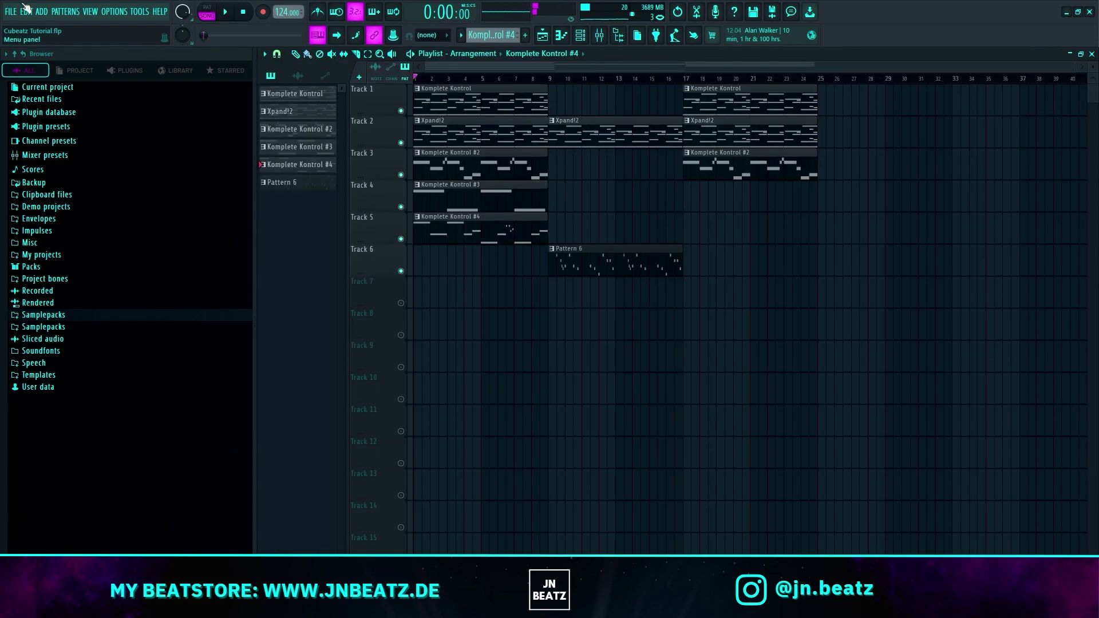
left_click(10, 12)
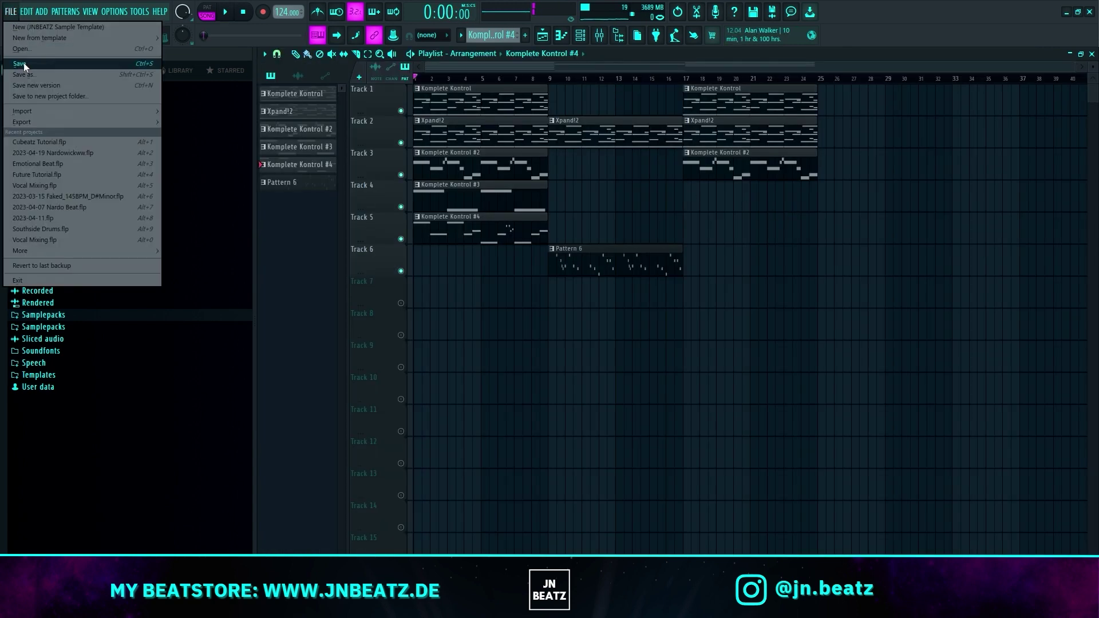
left_click(720, 373)
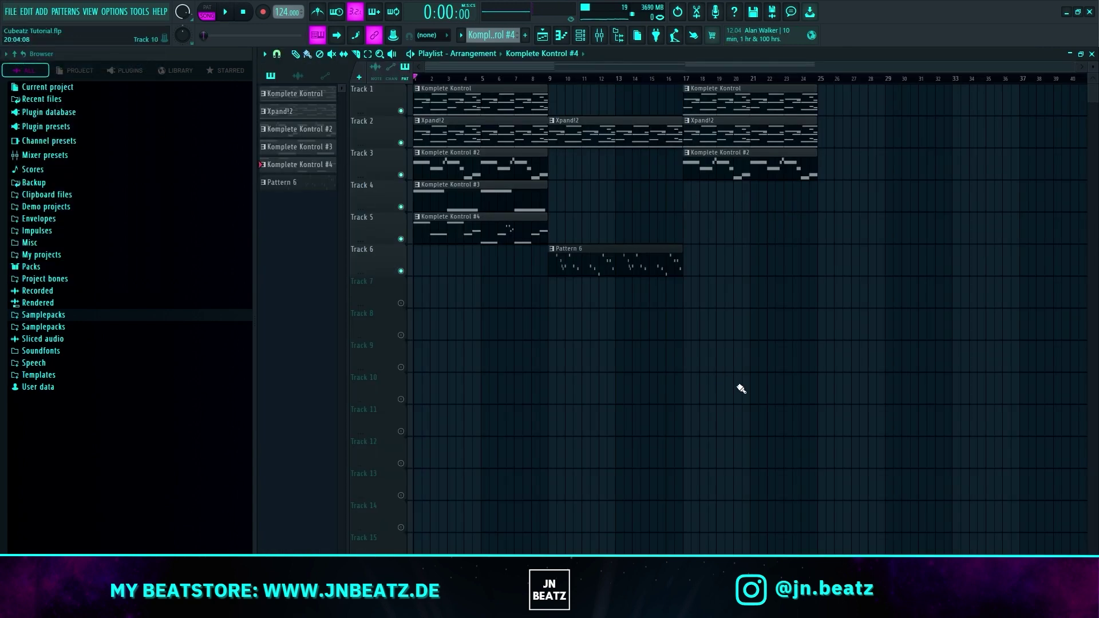